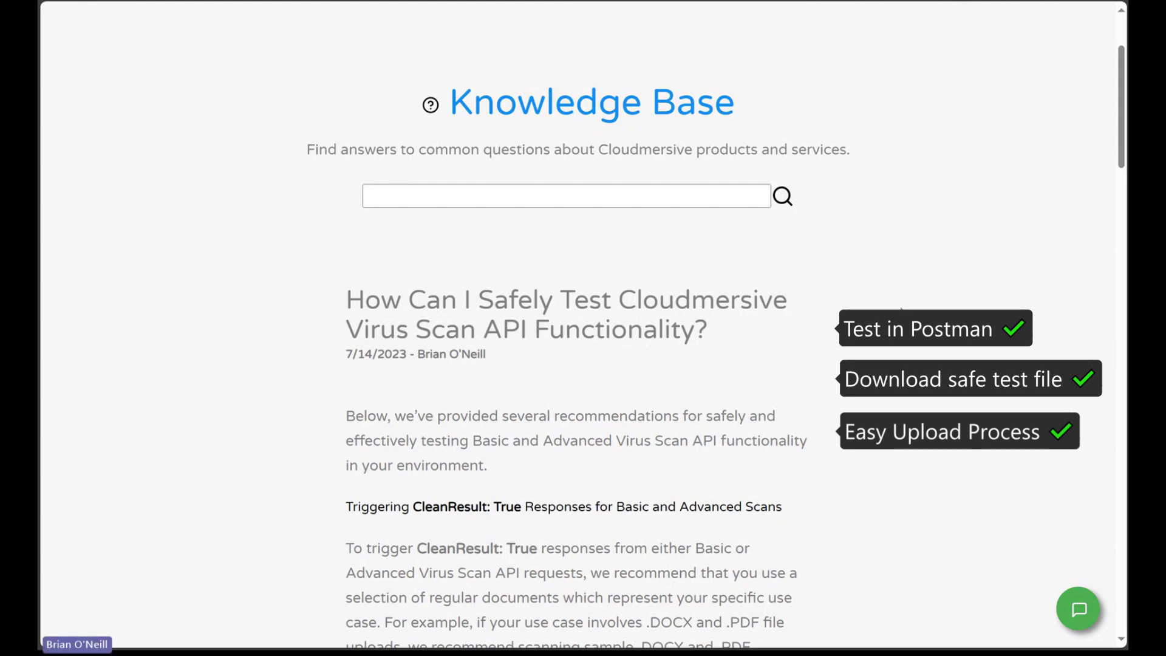
Find the section on custom threat rules in the Knowledge Base article and open the linked Antivirus Test Files page on GitHub
left_click_drag(315, 281, 880, 331)
left_click(1049, 361)
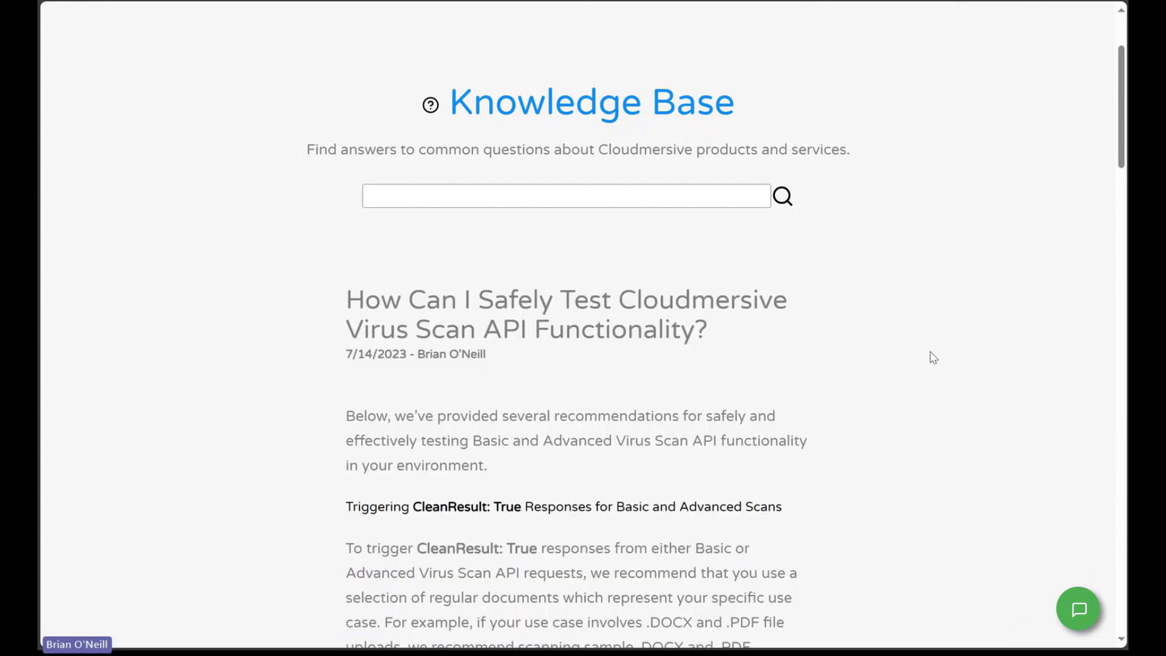
scroll(945, 314, "down", 2)
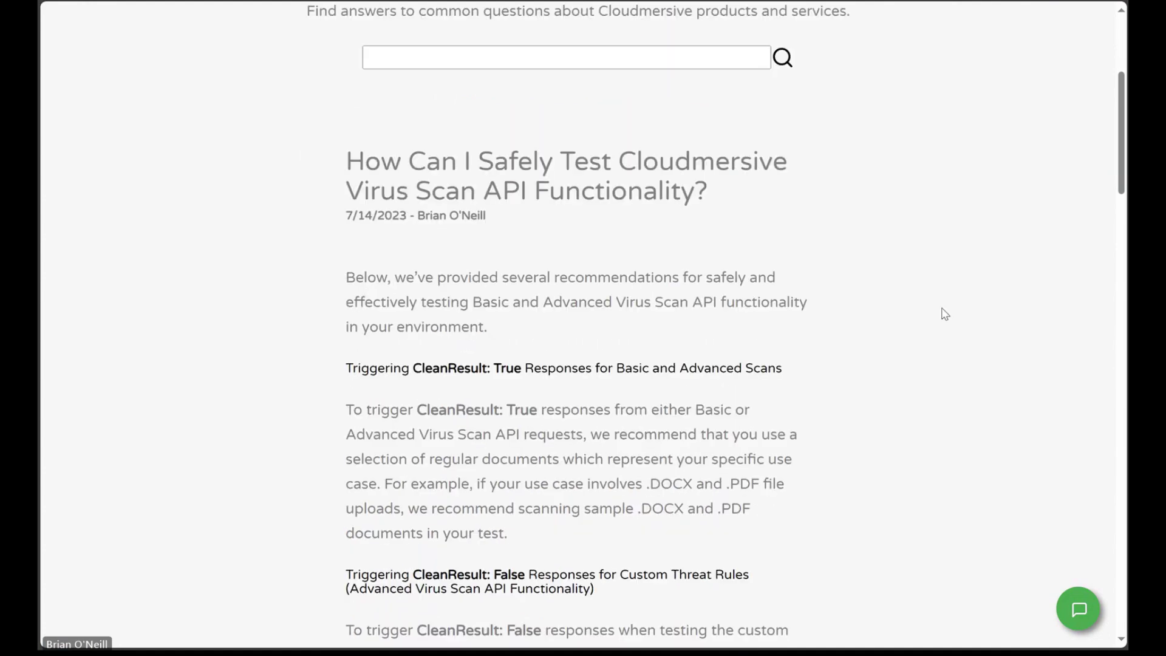
scroll(945, 314, "down", 6)
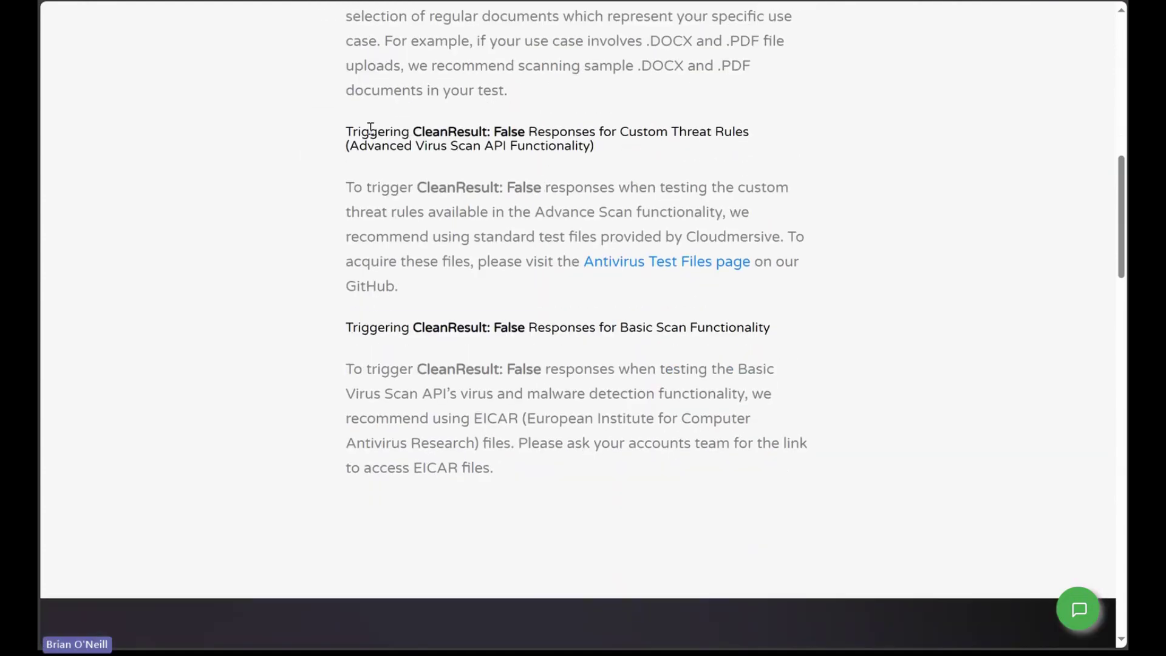
left_click_drag(351, 135, 595, 155)
left_click(641, 173)
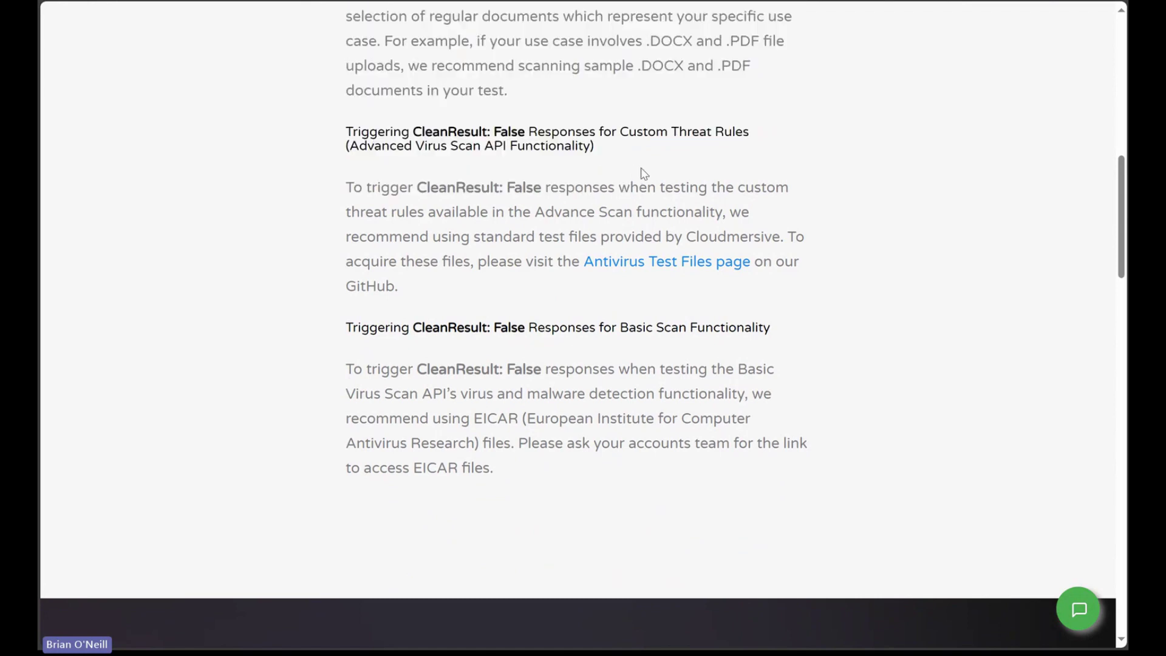
left_click(662, 263)
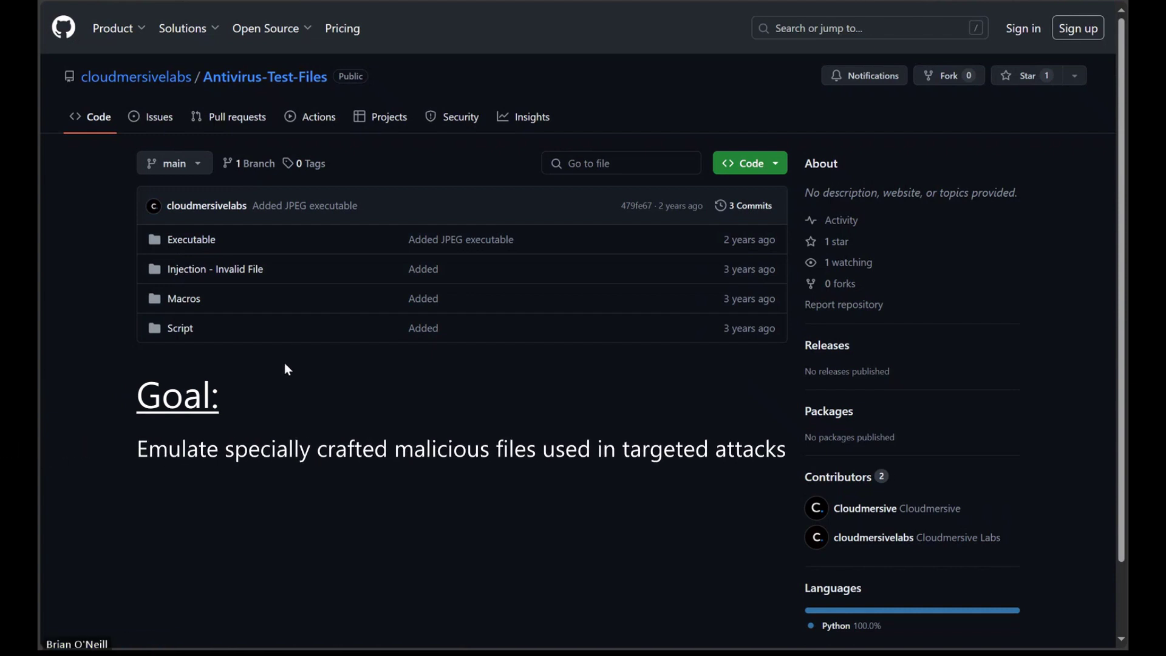
Download jsinjection.pdf from the repository's Injection - Invalid File folder
left_click(233, 273)
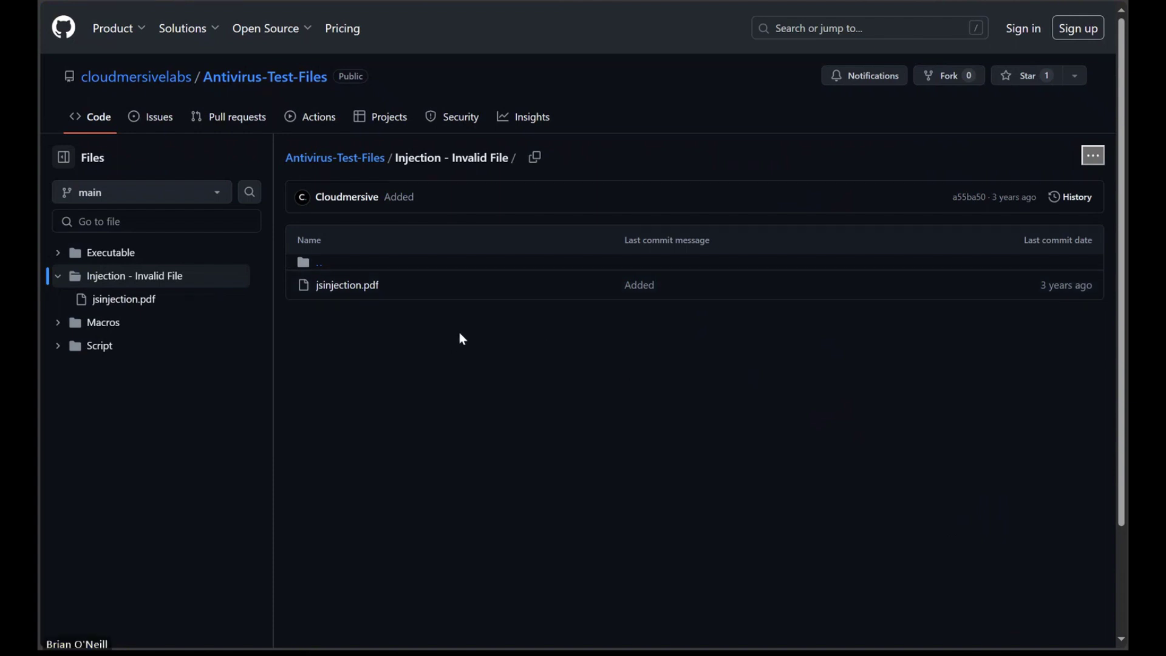
left_click(359, 288)
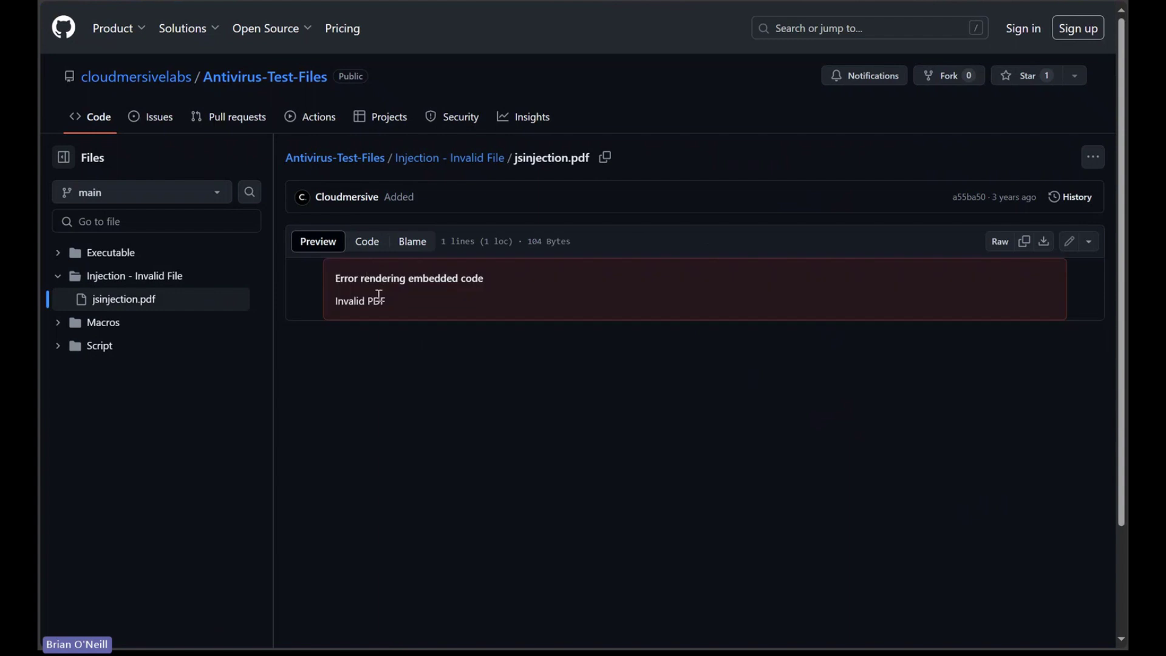
left_click_drag(378, 296, 333, 275)
left_click(481, 297)
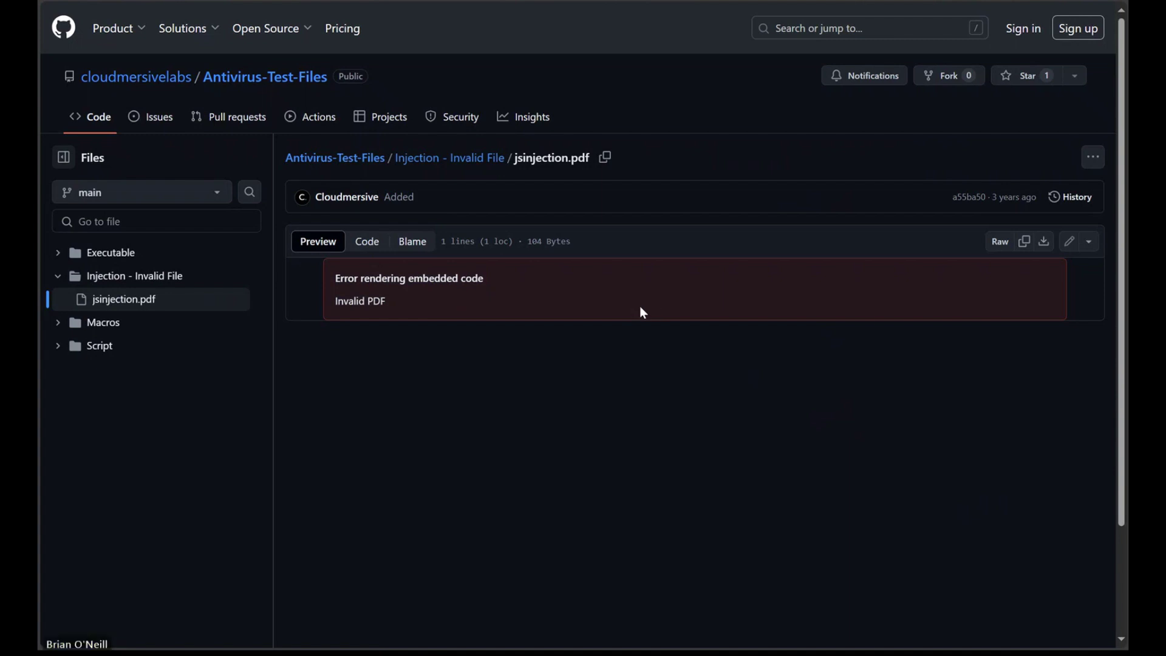
left_click(1045, 243)
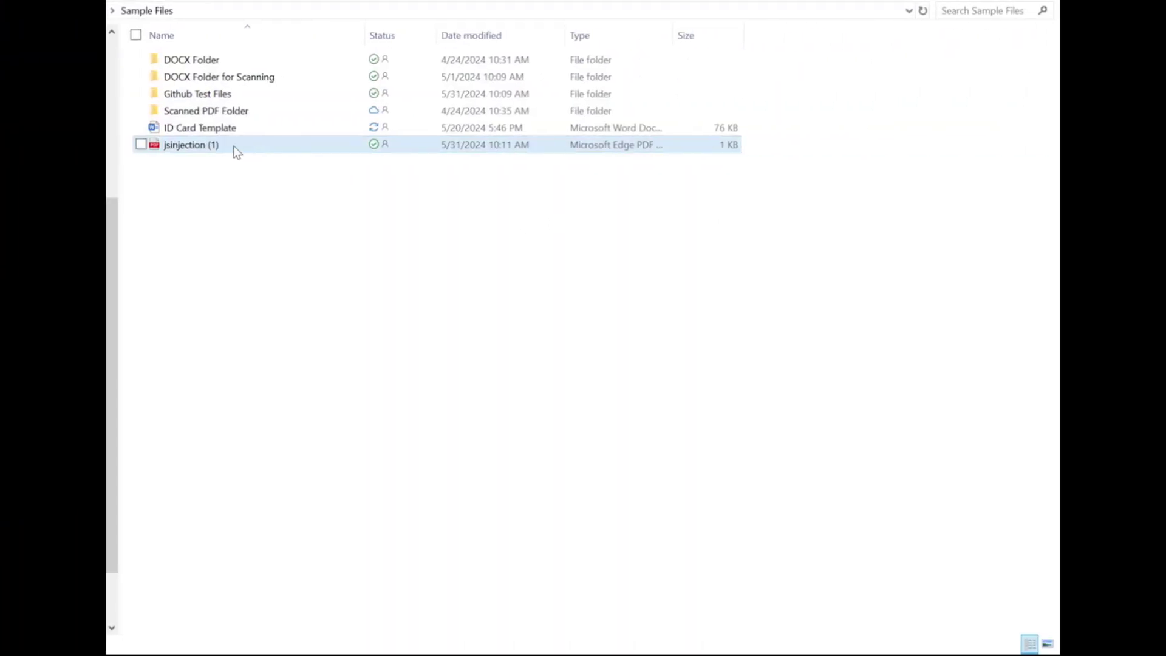
In File Explorer, move the jsinjection (1) PDF from Sample Files into the Github Test Files folder and open that folder
left_click(224, 143)
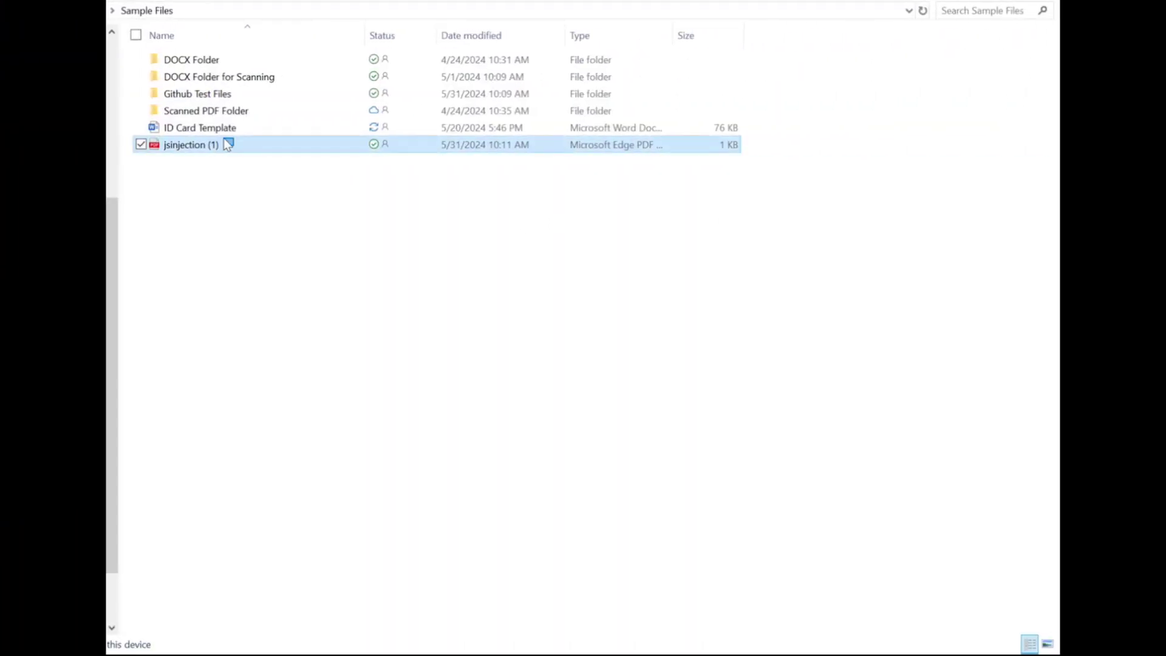
left_click_drag(203, 99, 203, 99)
double_click(203, 99)
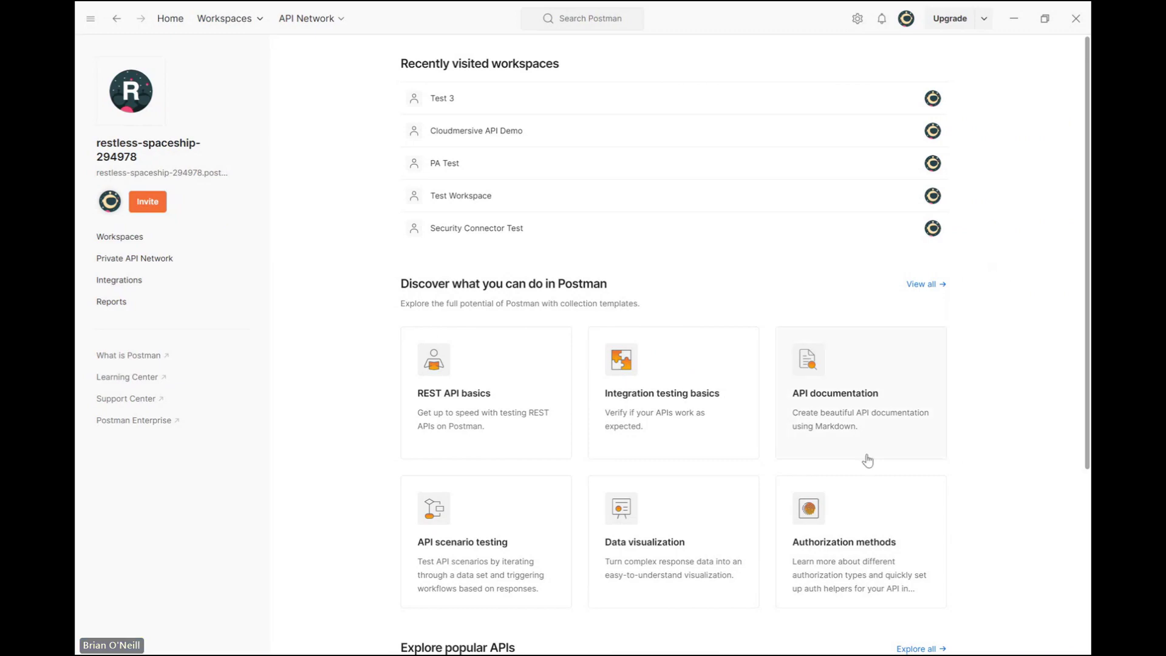
In Postman, create a blank workspace named "new workspace" and open its import dialog
left_click(245, 8)
left_click(371, 54)
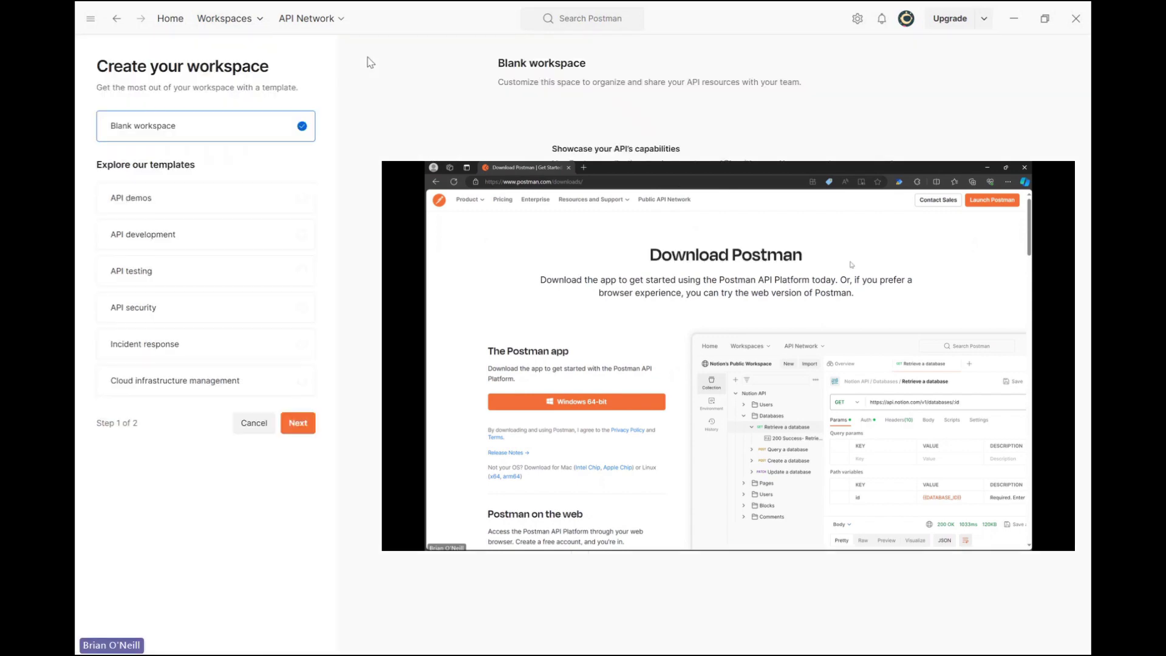
left_click(298, 423)
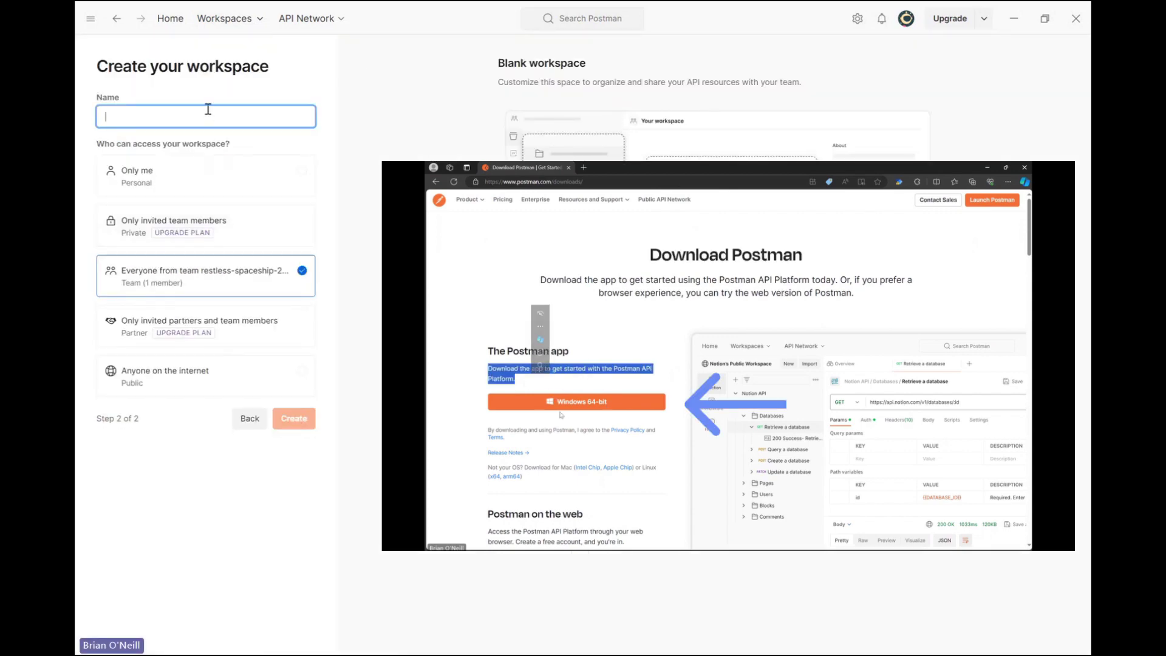
type("new workspace")
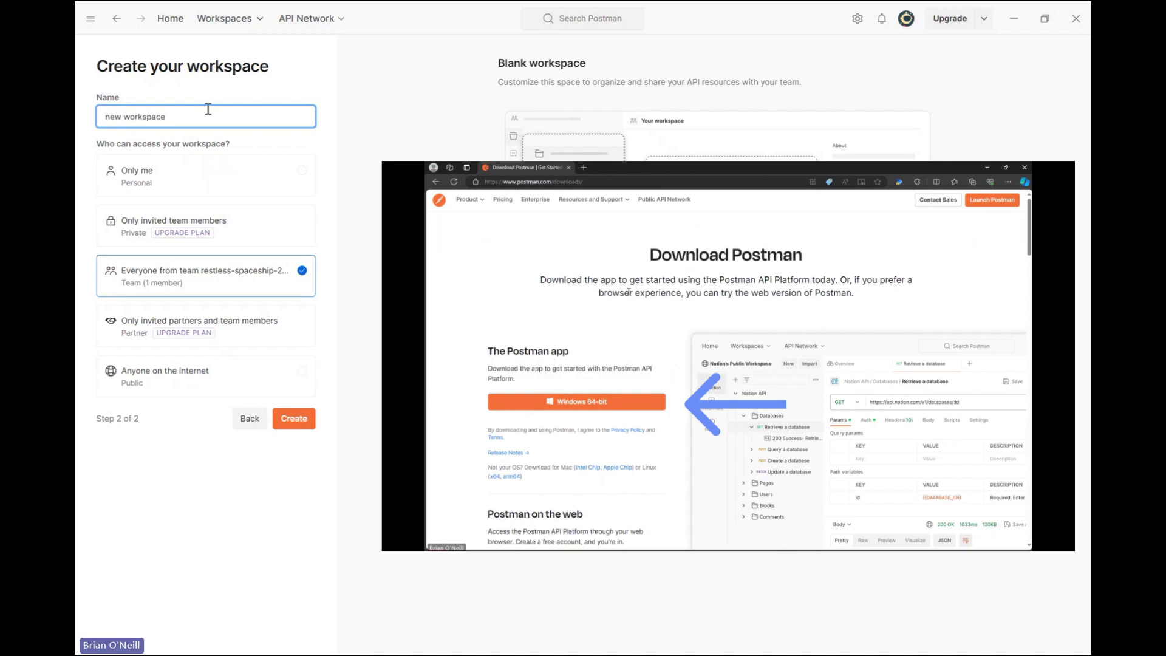
left_click(294, 420)
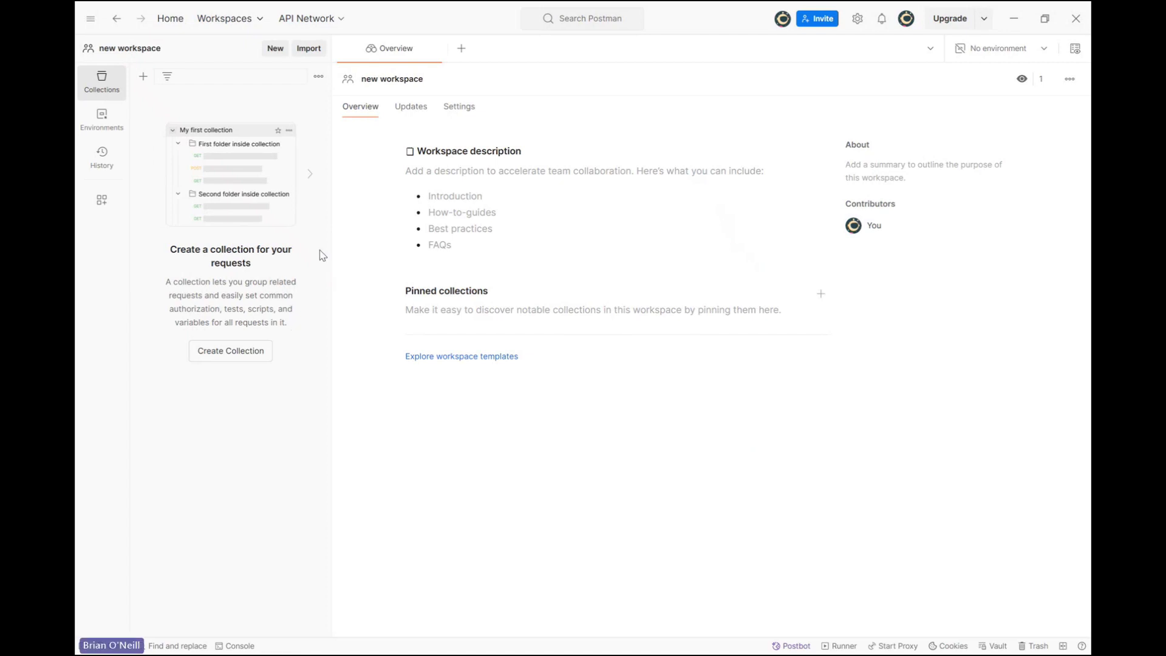
left_click(309, 49)
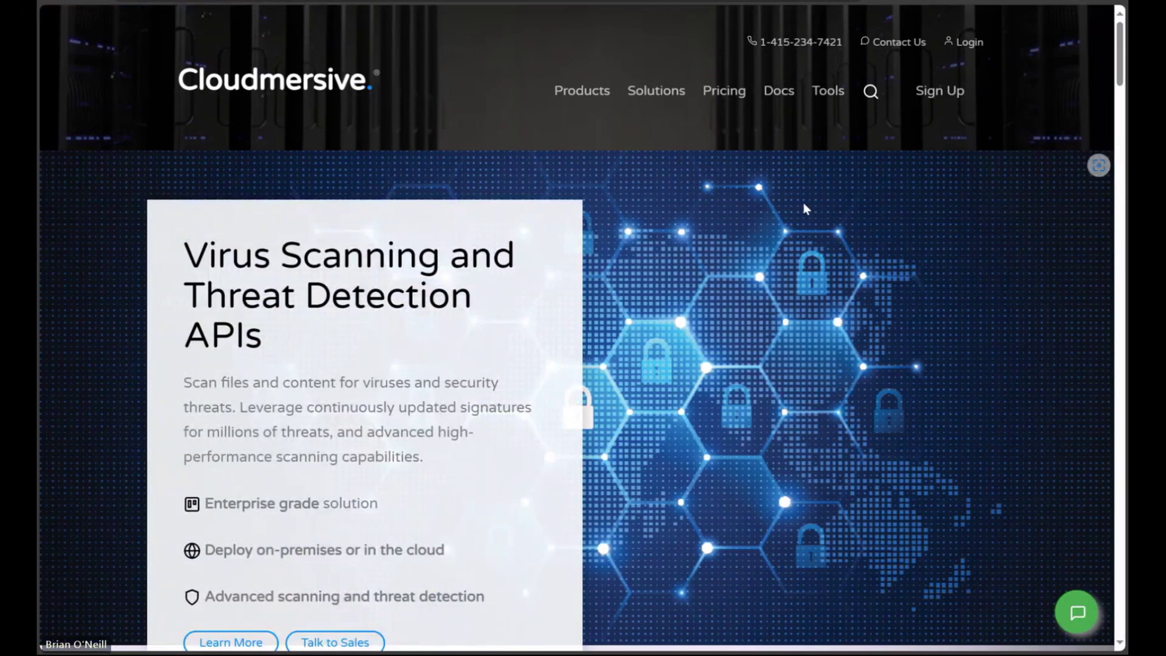
Search the Cloudmersive website for "Getting started with cloudmersive and postman" and open the matching documentation page
left_click(871, 91)
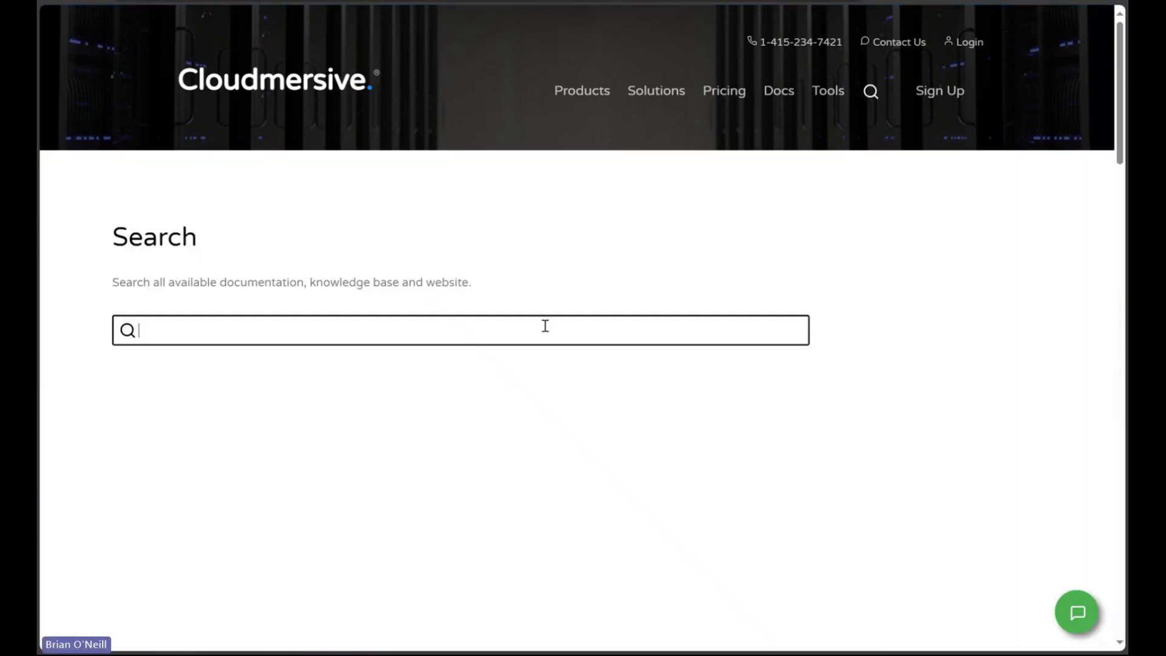
type("Getting started w")
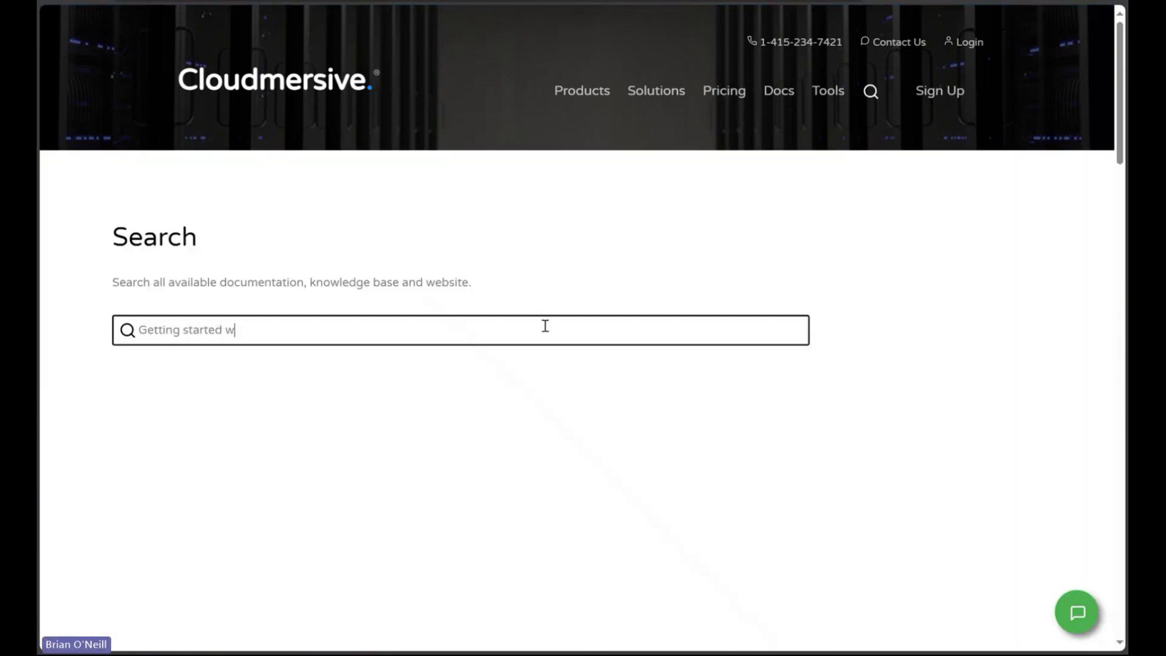
type("ith cloudmersive and postman")
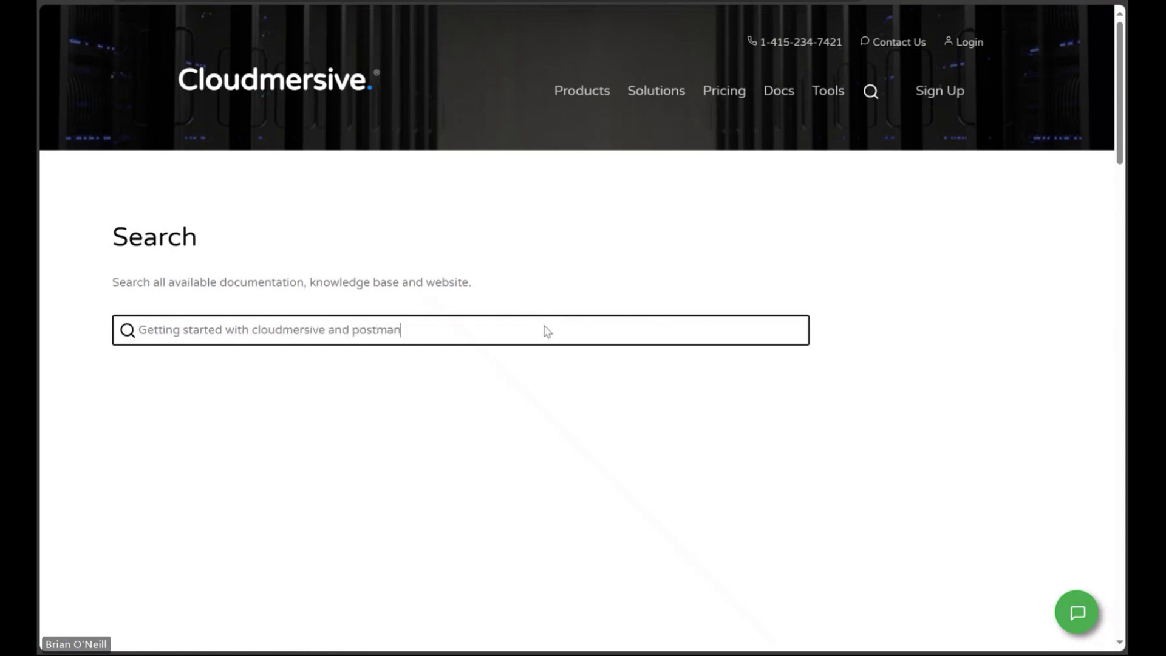
key("Return")
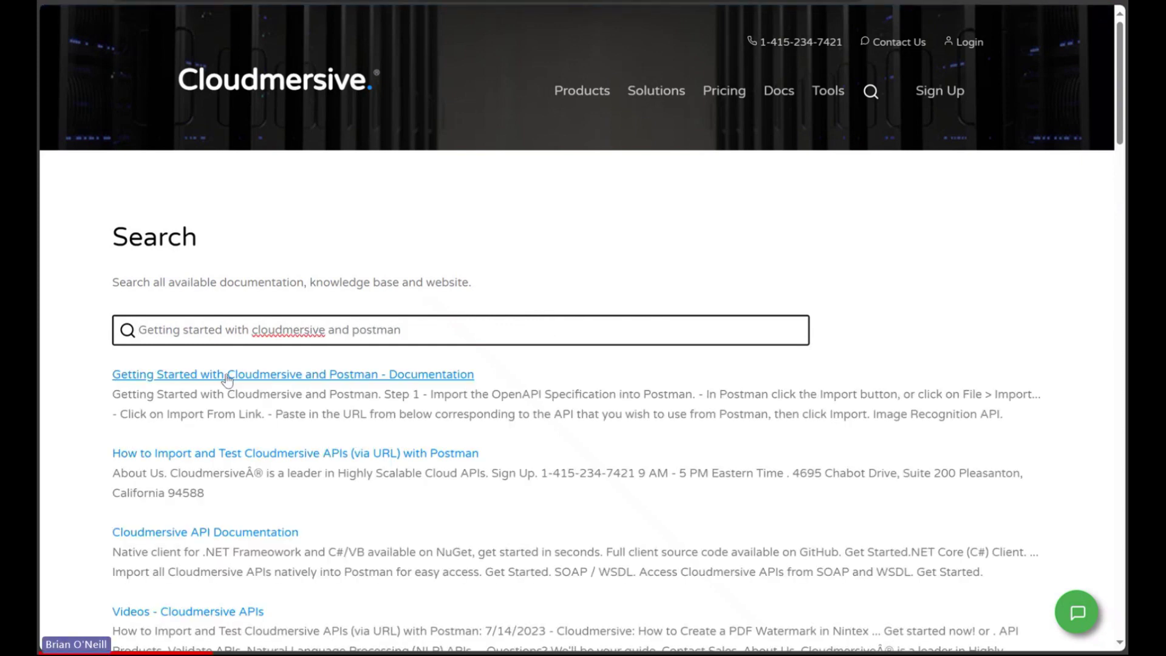
left_click(330, 374)
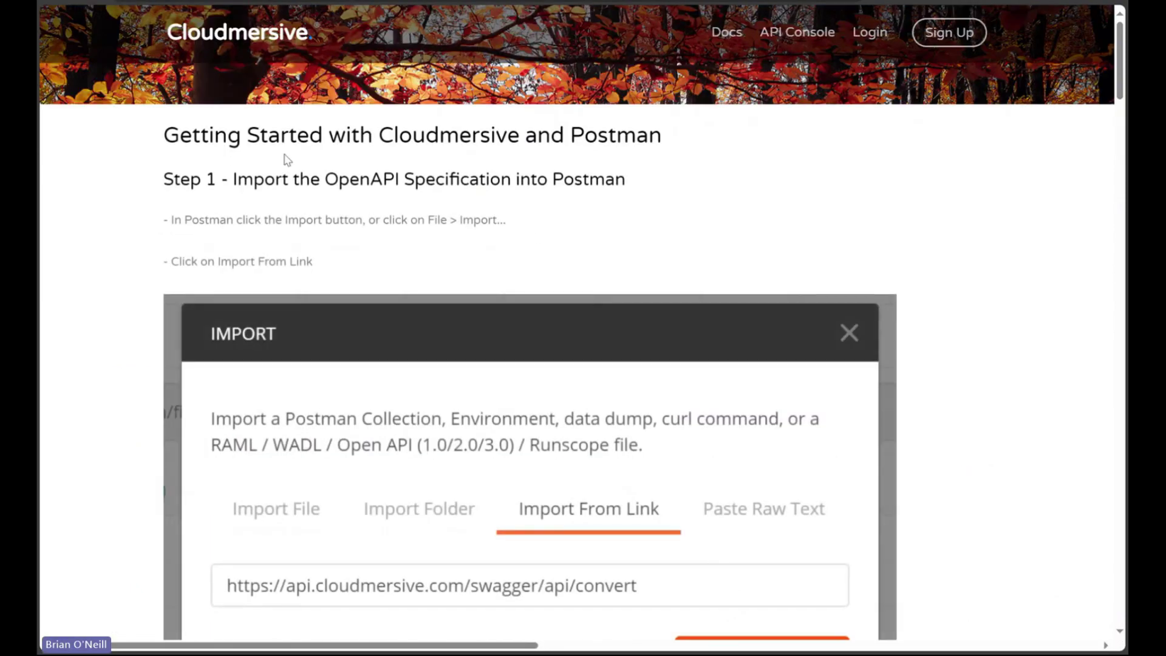
left_click_drag(164, 135, 665, 136)
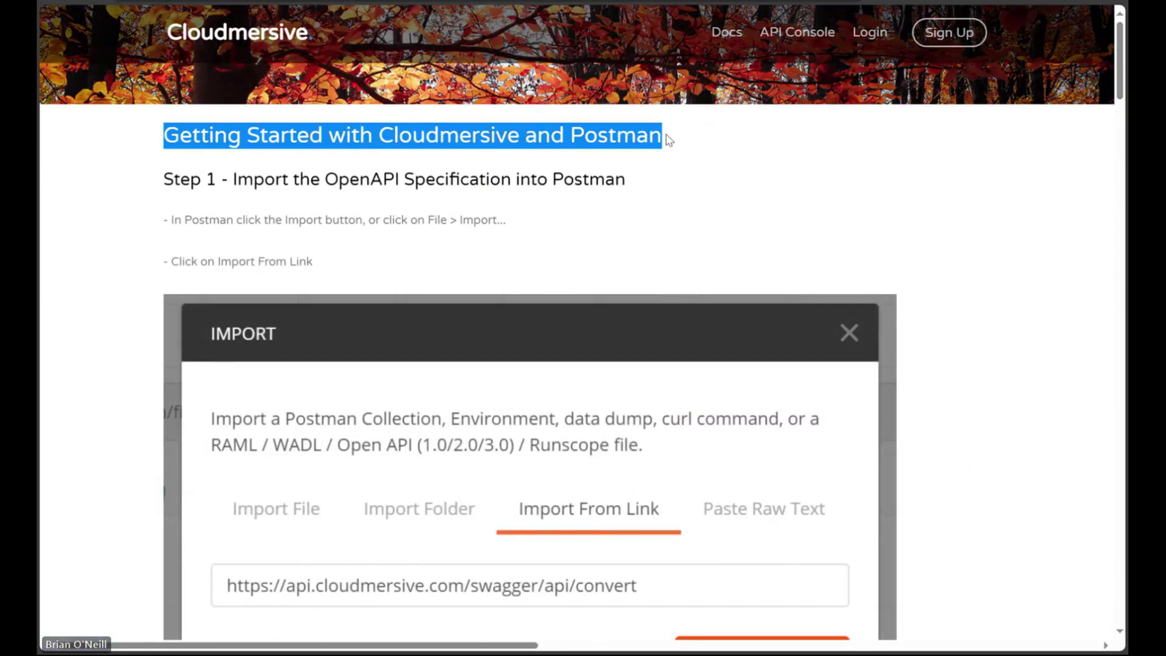
left_click(578, 156)
scroll(813, 294, "down", 10)
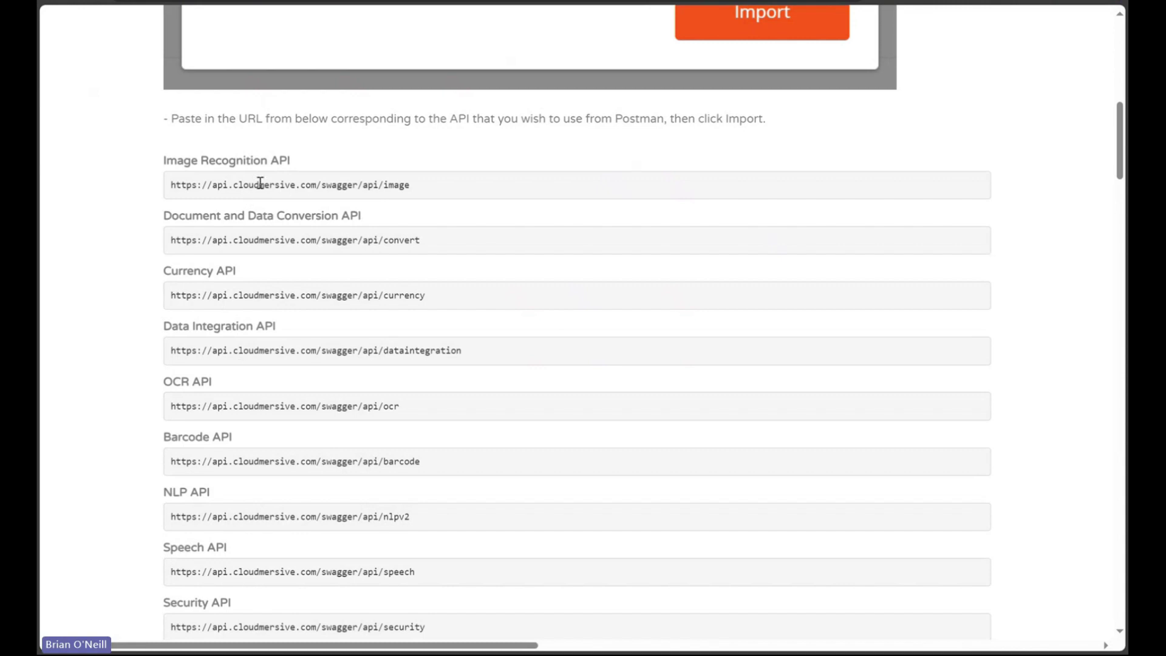
scroll(719, 284, "down", 3)
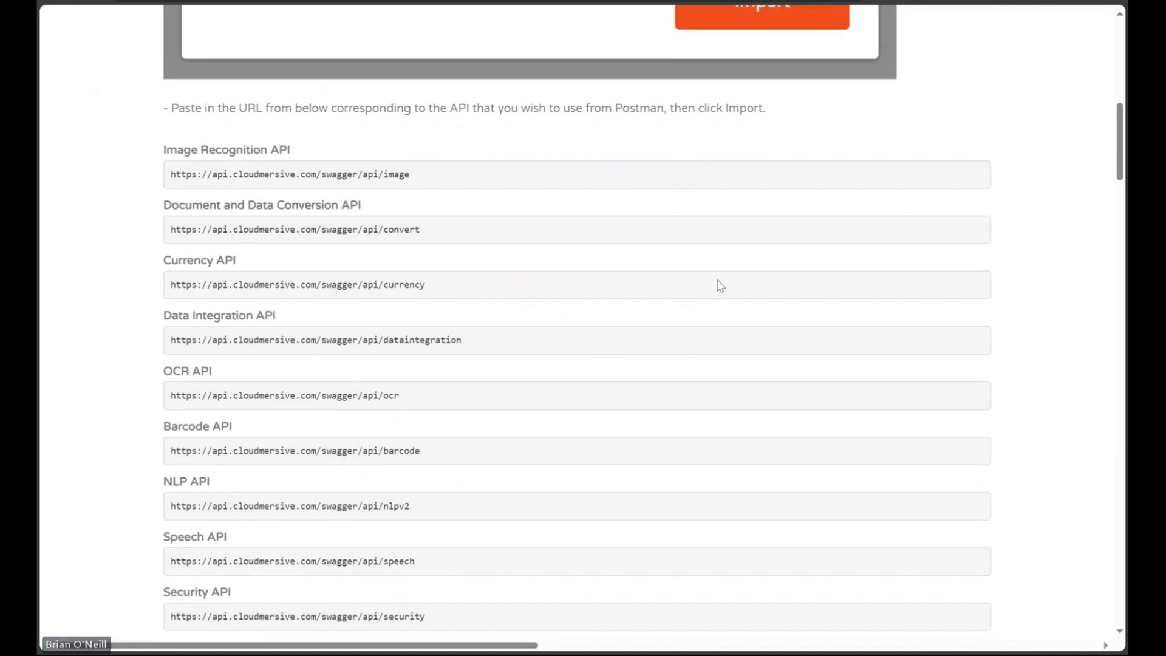
scroll(720, 285, "down", 3)
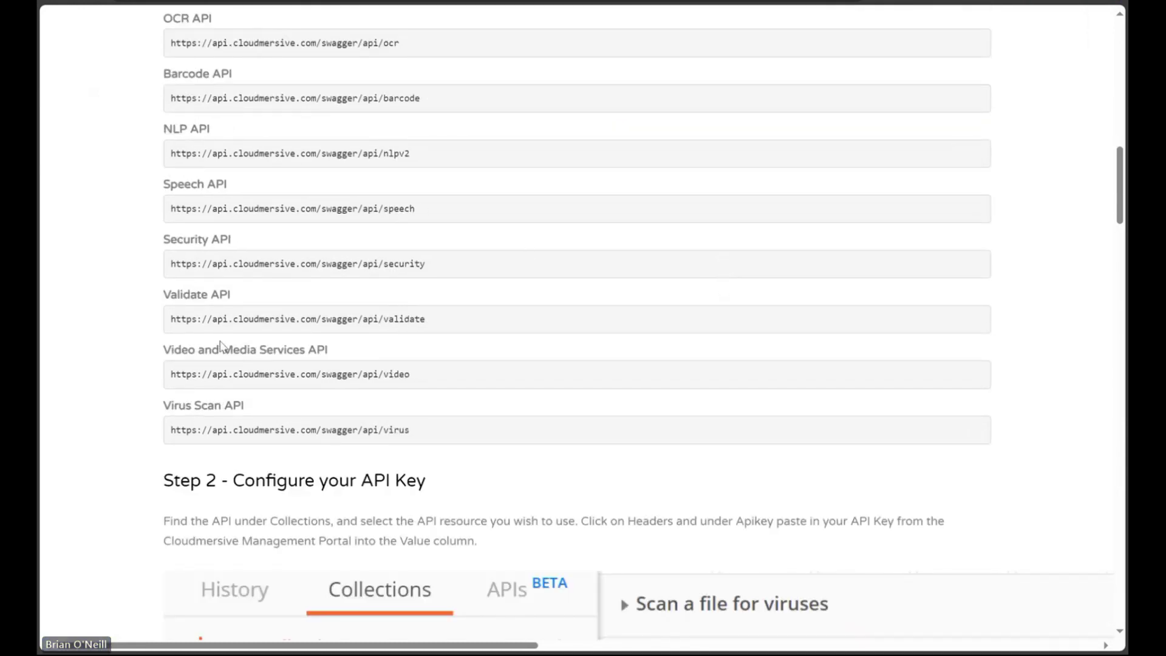
left_click_drag(162, 405, 250, 404)
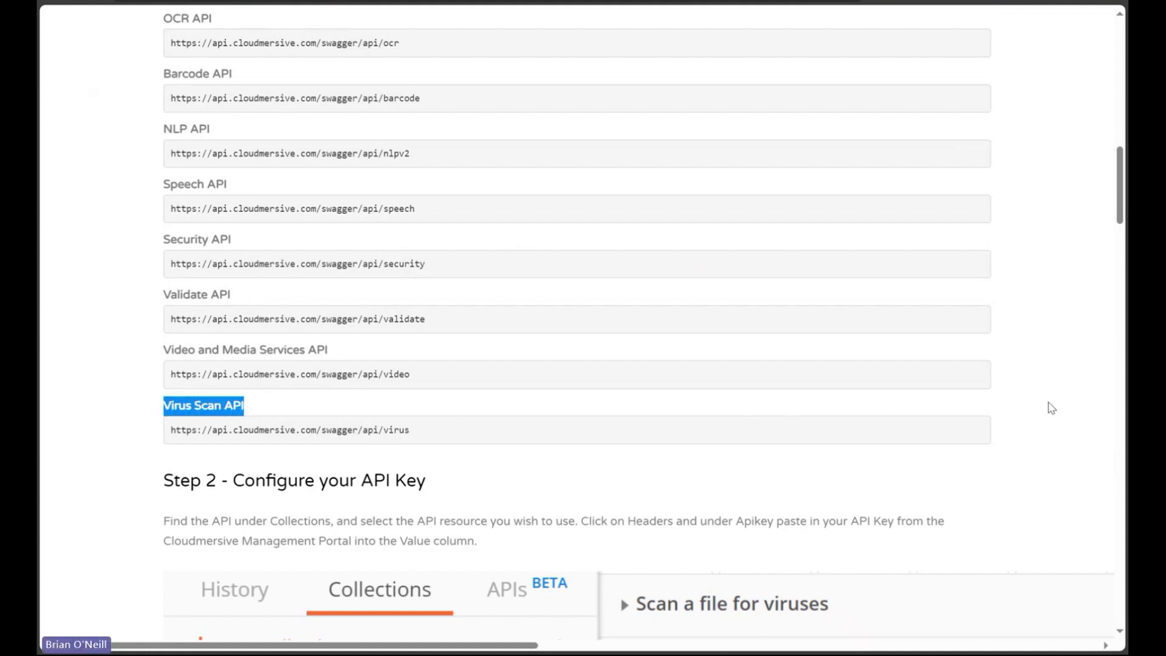
left_click_drag(705, 429, 156, 425)
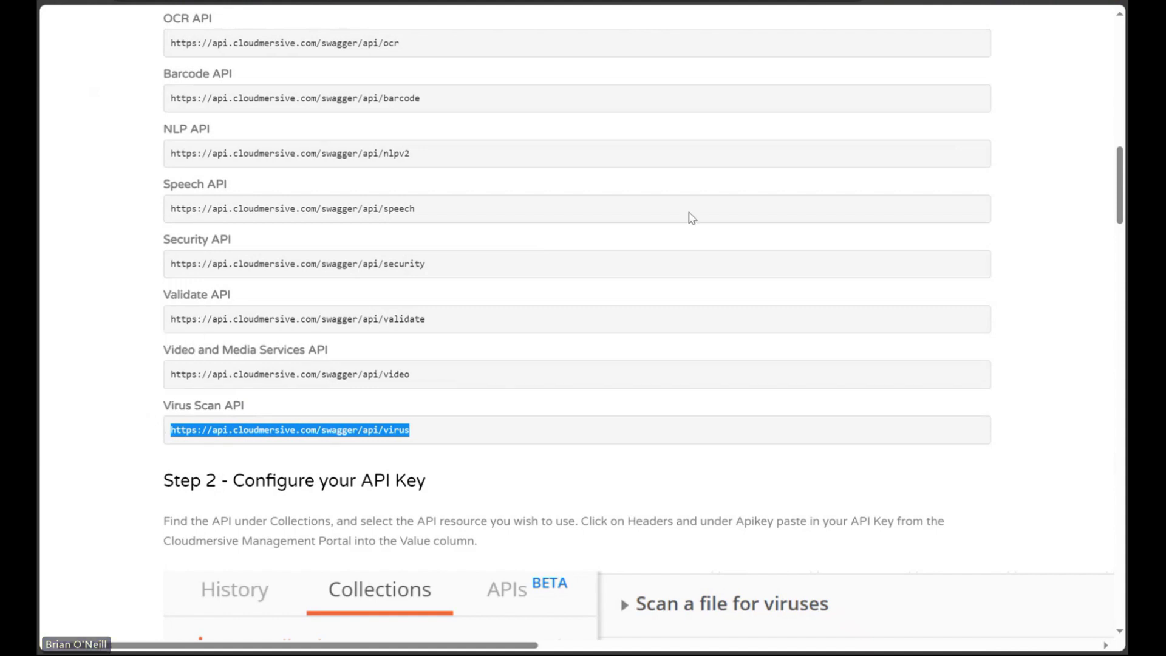
left_click(1067, 259)
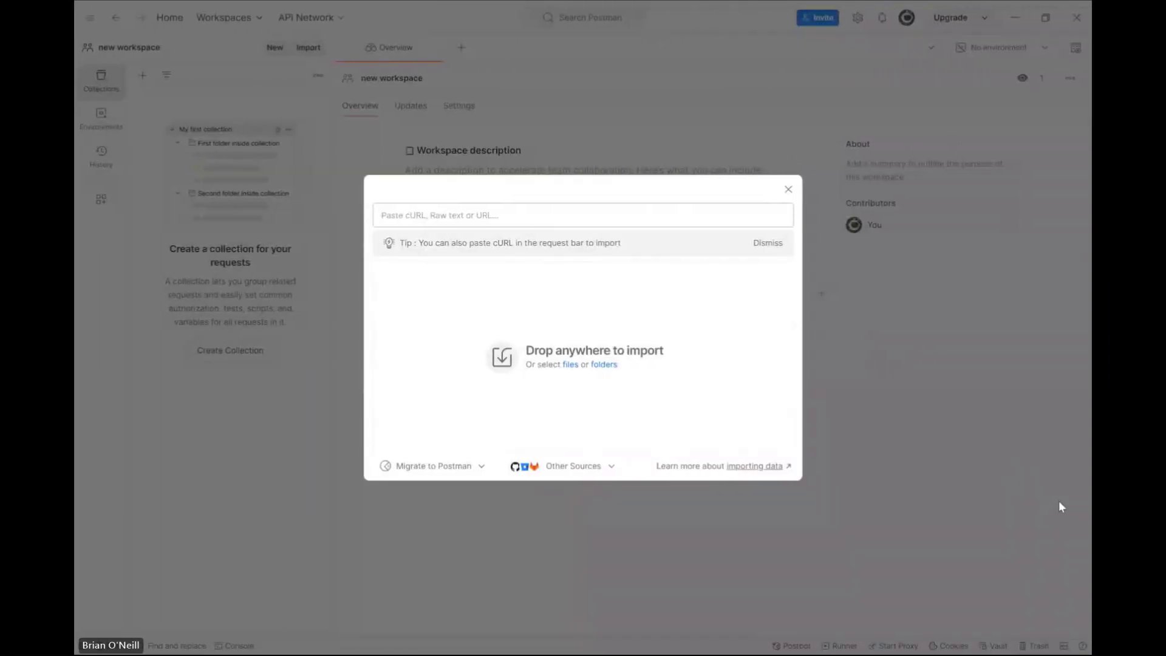
In Postman, import the copied Virus Scan API URL as a Postman Collection
left_click(599, 217)
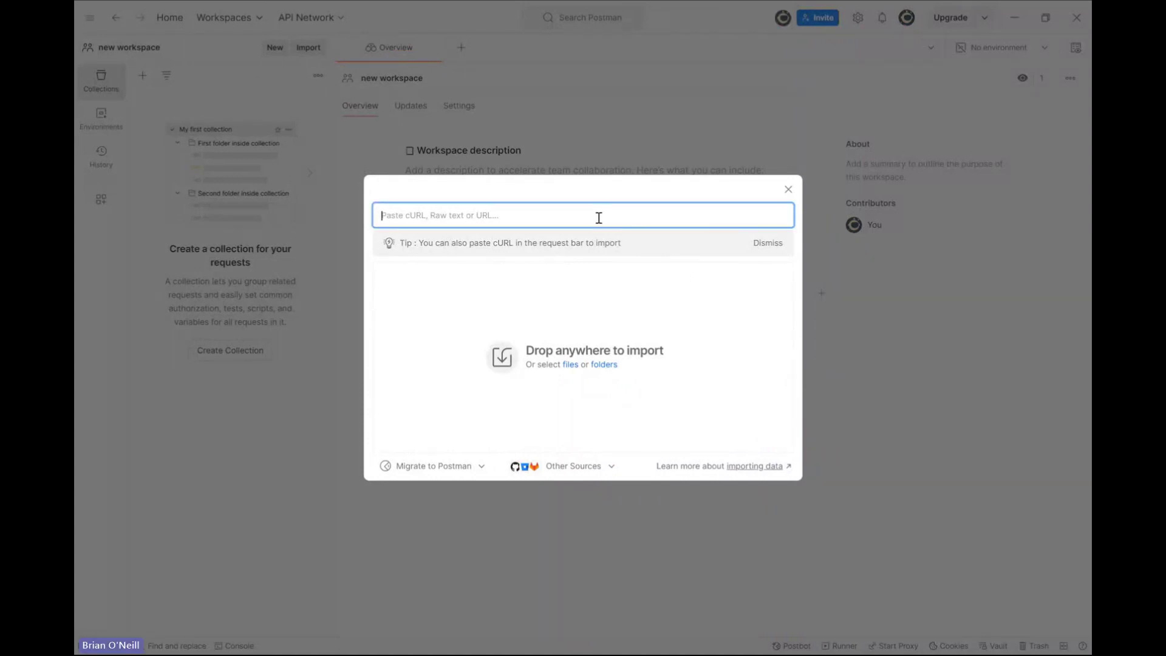
key("ctrl+v")
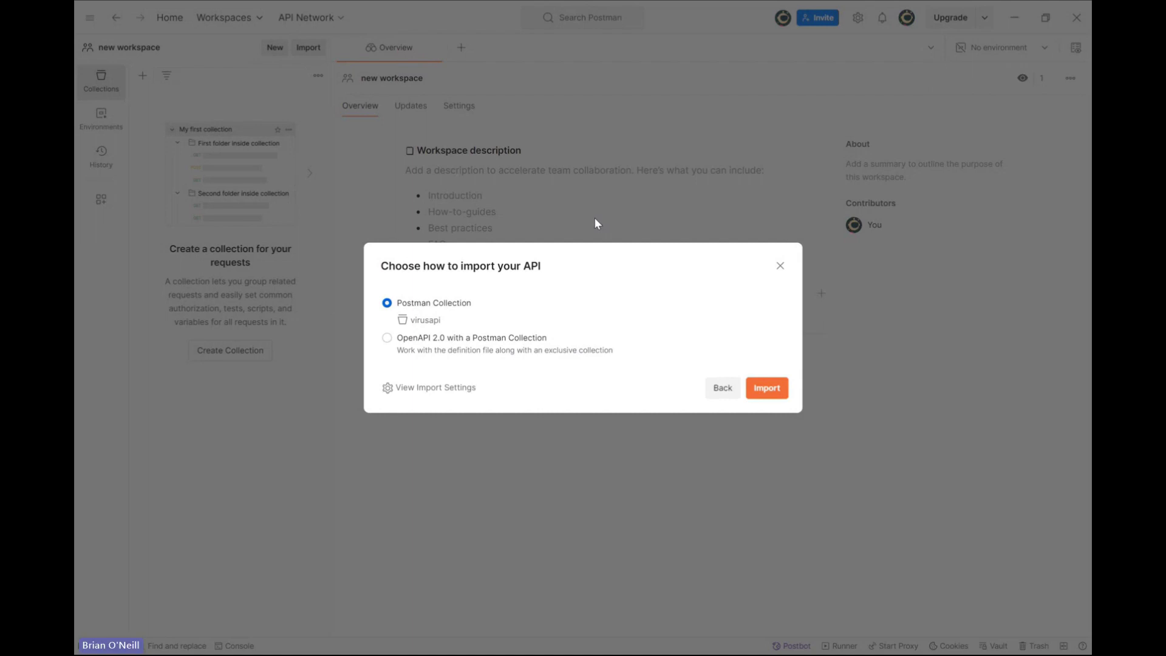
left_click(766, 388)
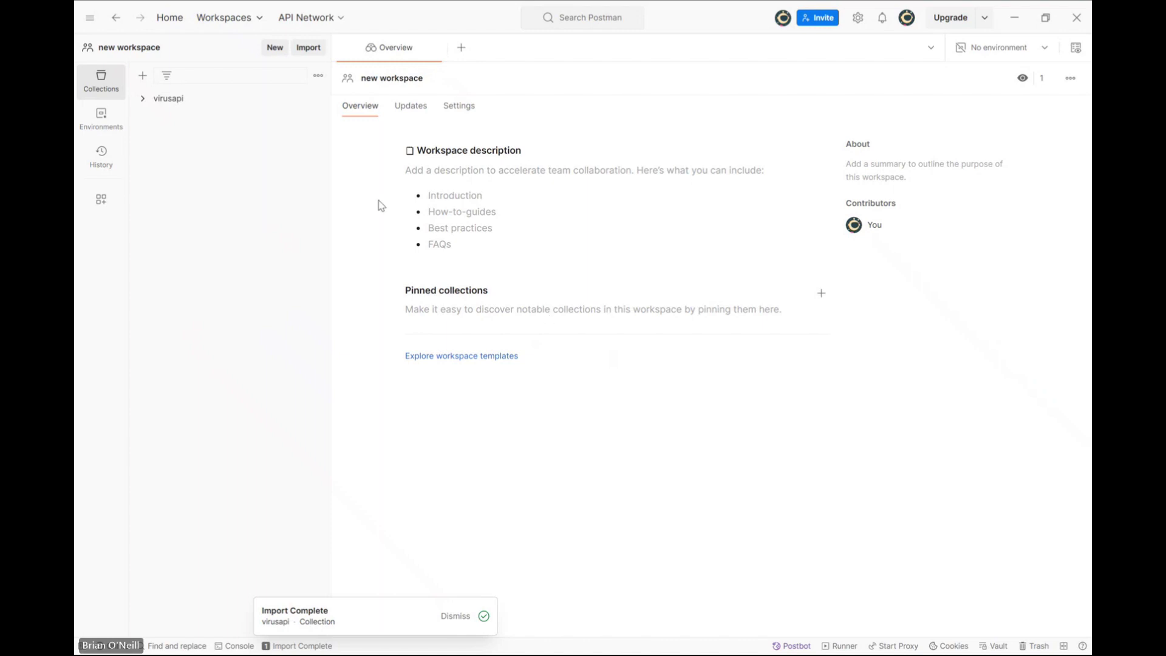
Expand the virusapi collection through virus, scan, file and advanced, and open the "Advanced Scan a file for viruses" POST request
left_click(163, 103)
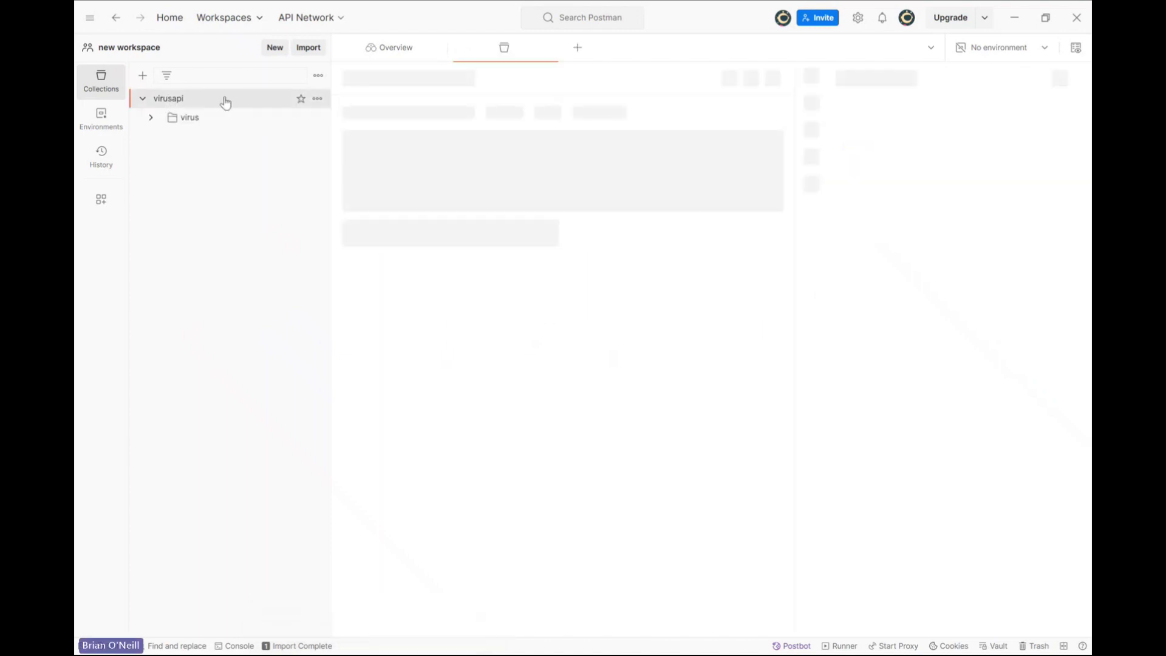
left_click(182, 119)
left_click(203, 145)
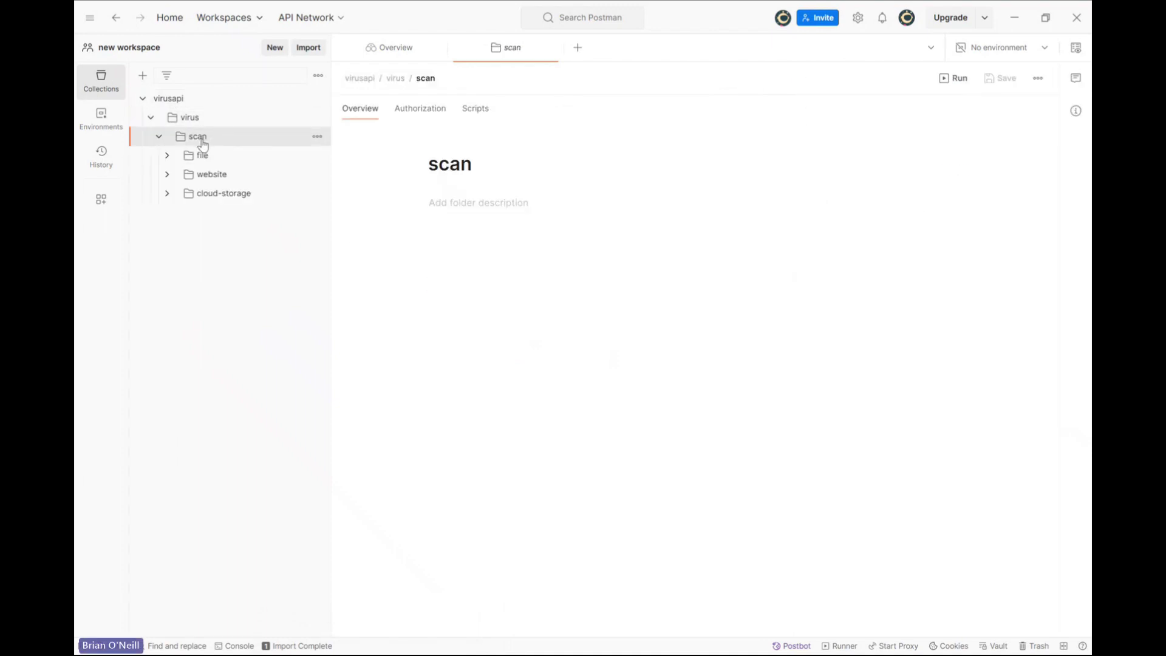
left_click(199, 155)
left_click(209, 174)
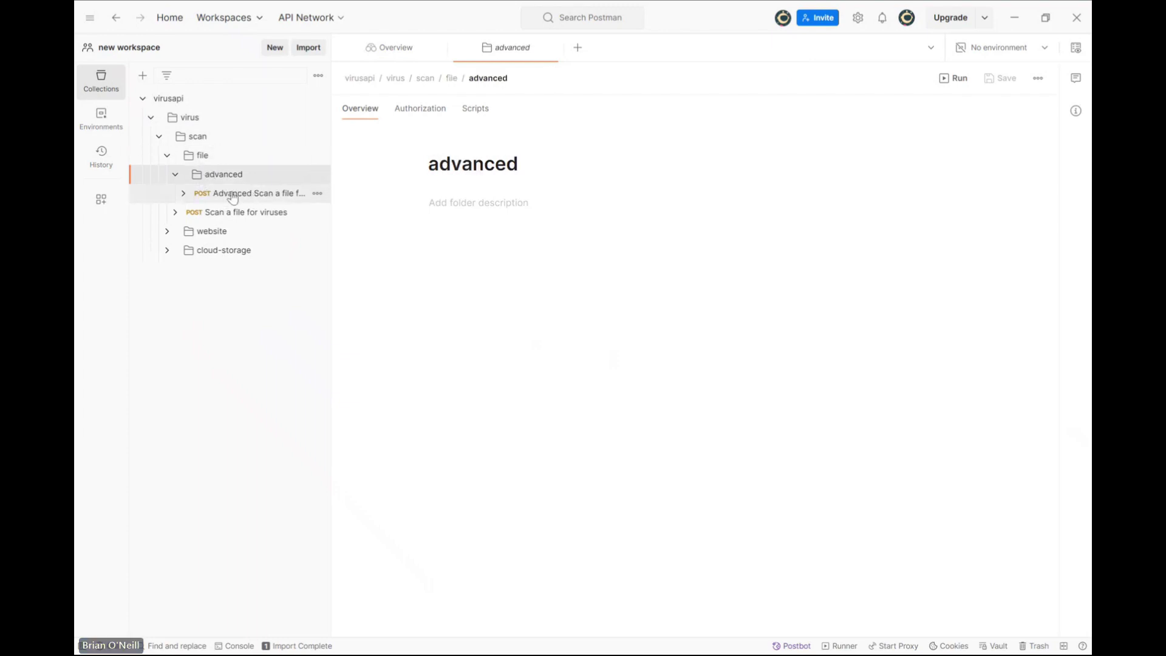
left_click(256, 194)
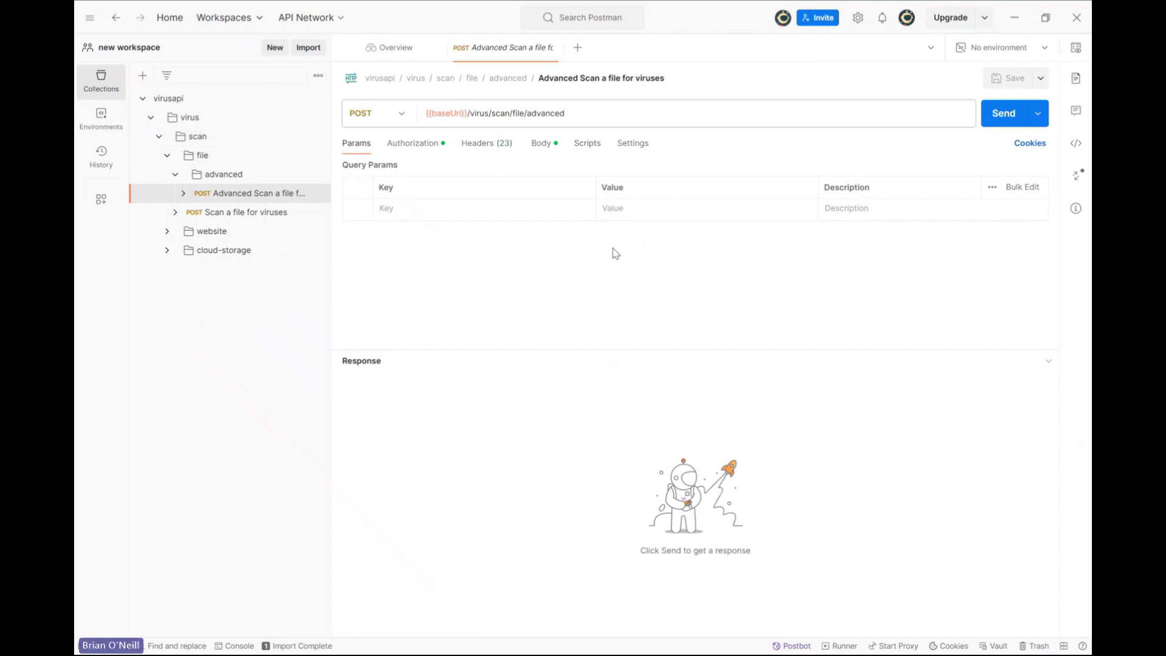
In the request's API Key authorization, replace the {{apiKey}} placeholder value with the Cloudmersive API key
left_click(428, 153)
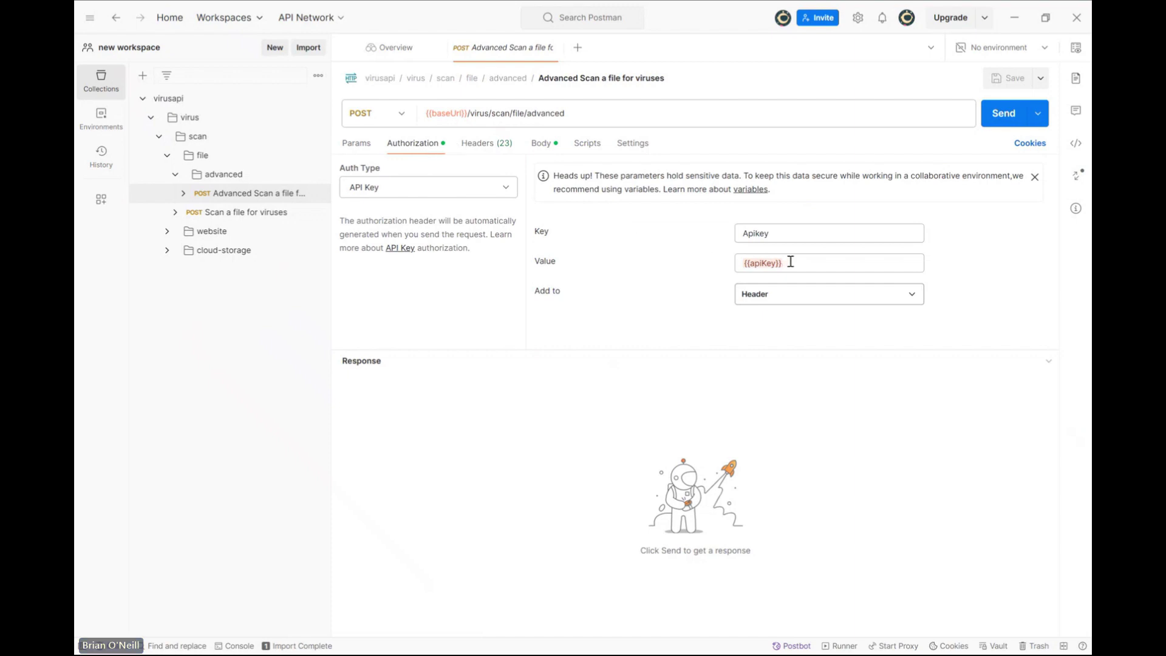
left_click_drag(789, 261, 732, 265)
left_click(669, 252)
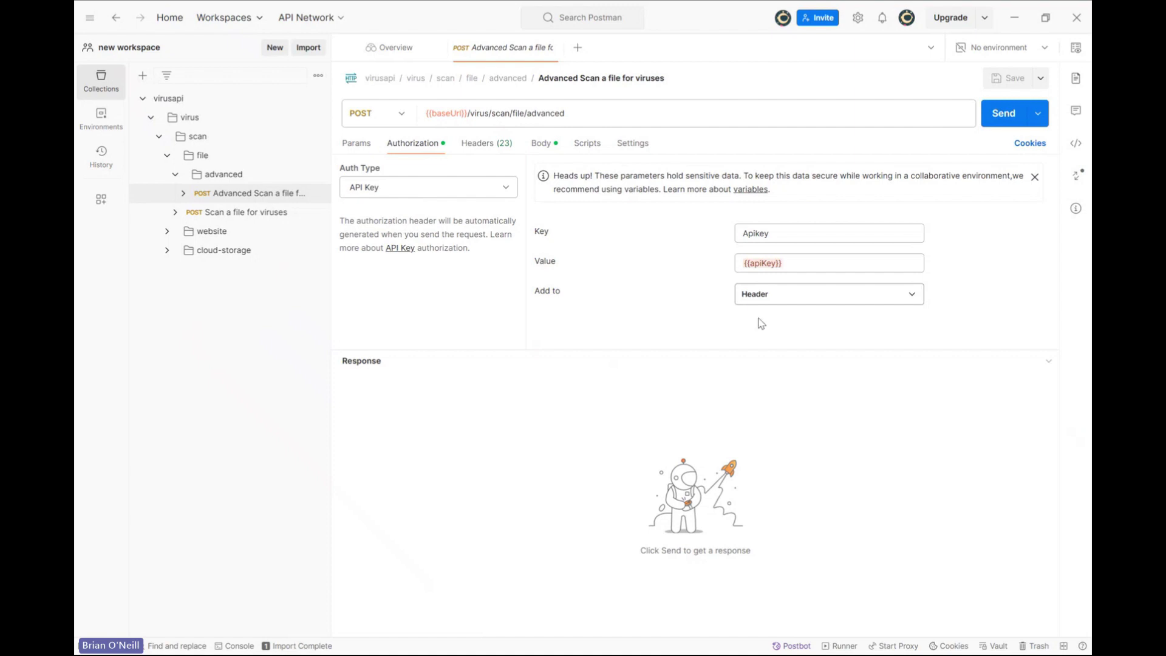
triple_click(795, 263)
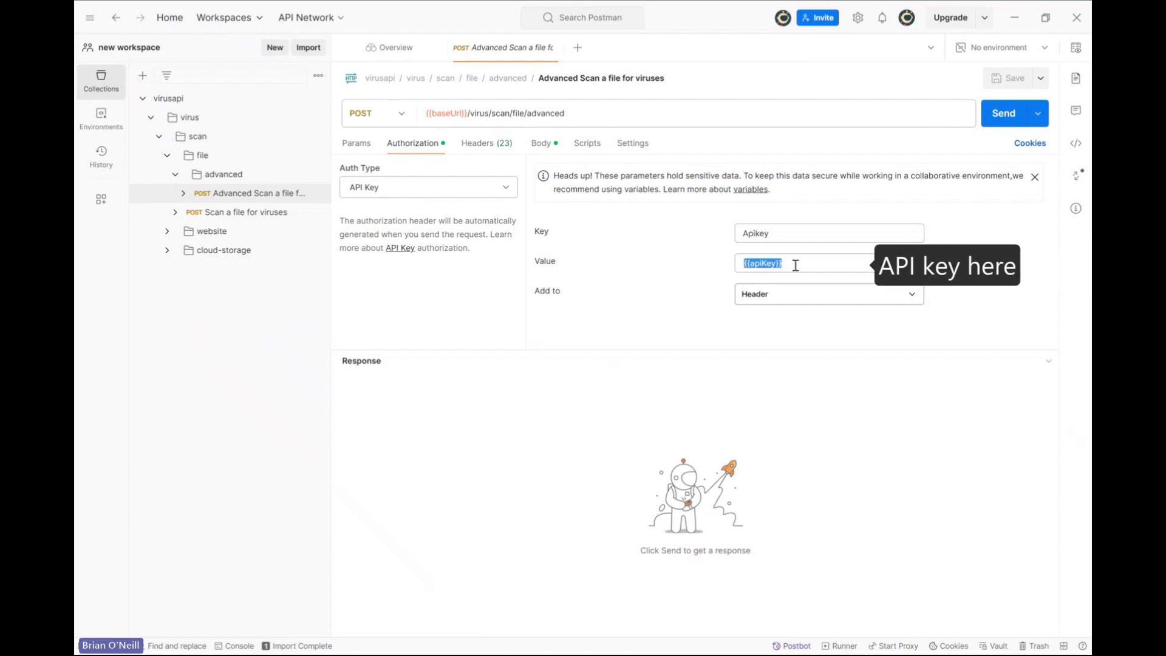
key("ctrl+v")
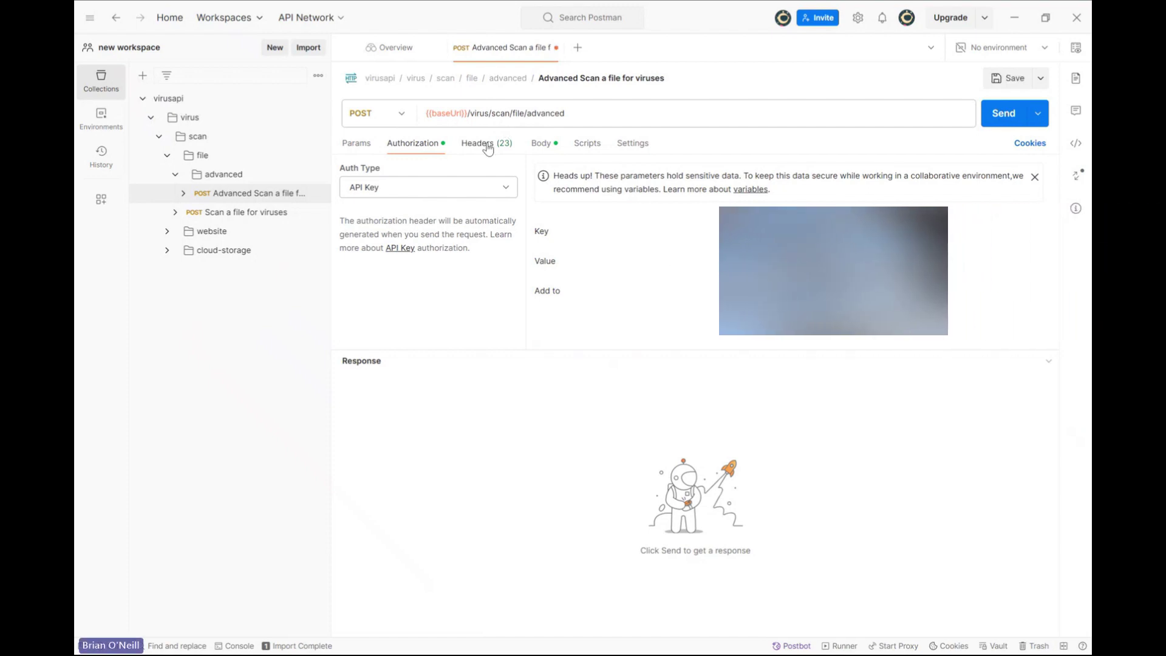
In the request's form-data body, set the inputFile parameter type to File and attach jsinjection (1).pdf from the Github Test Files folder
left_click(541, 147)
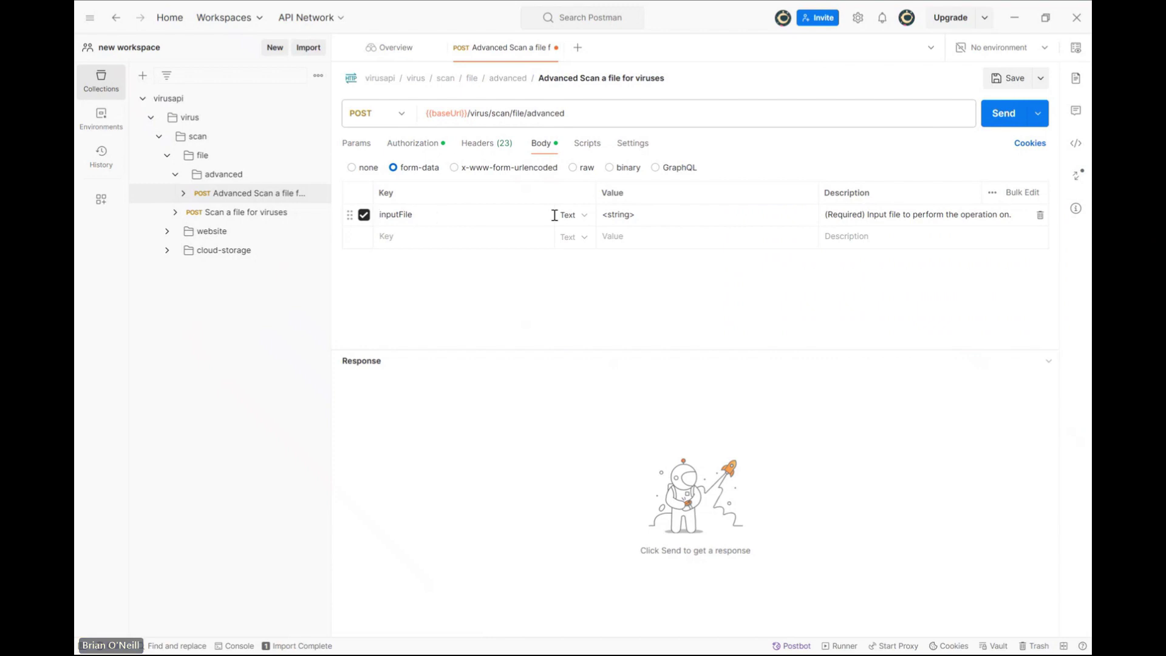
left_click(585, 217)
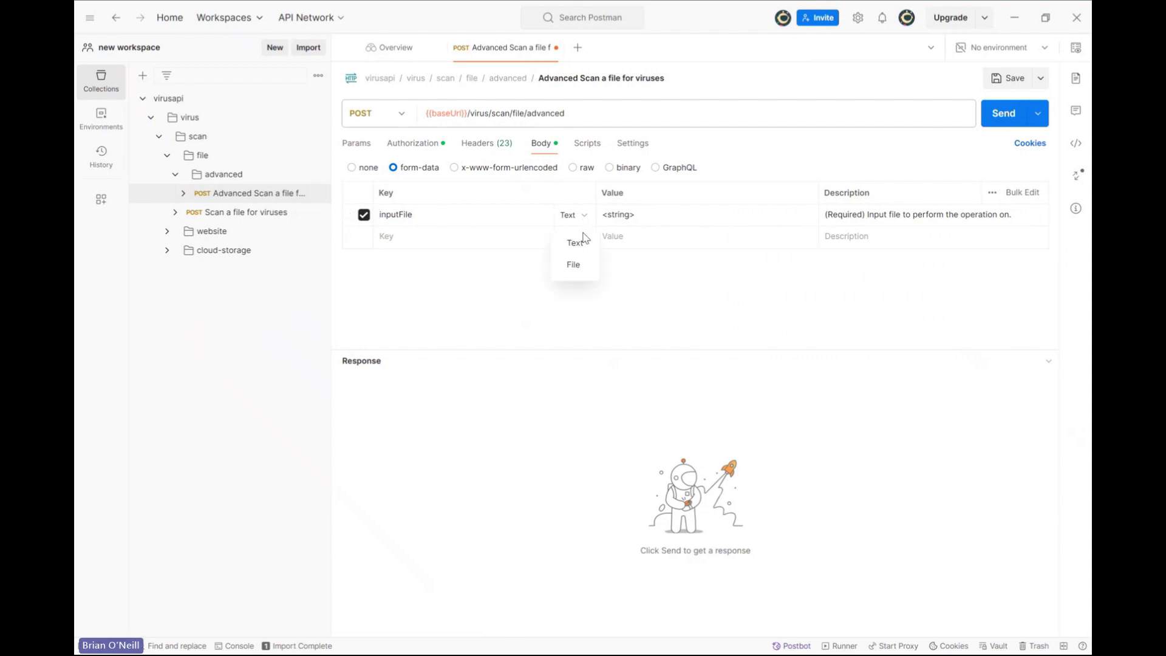
left_click(577, 267)
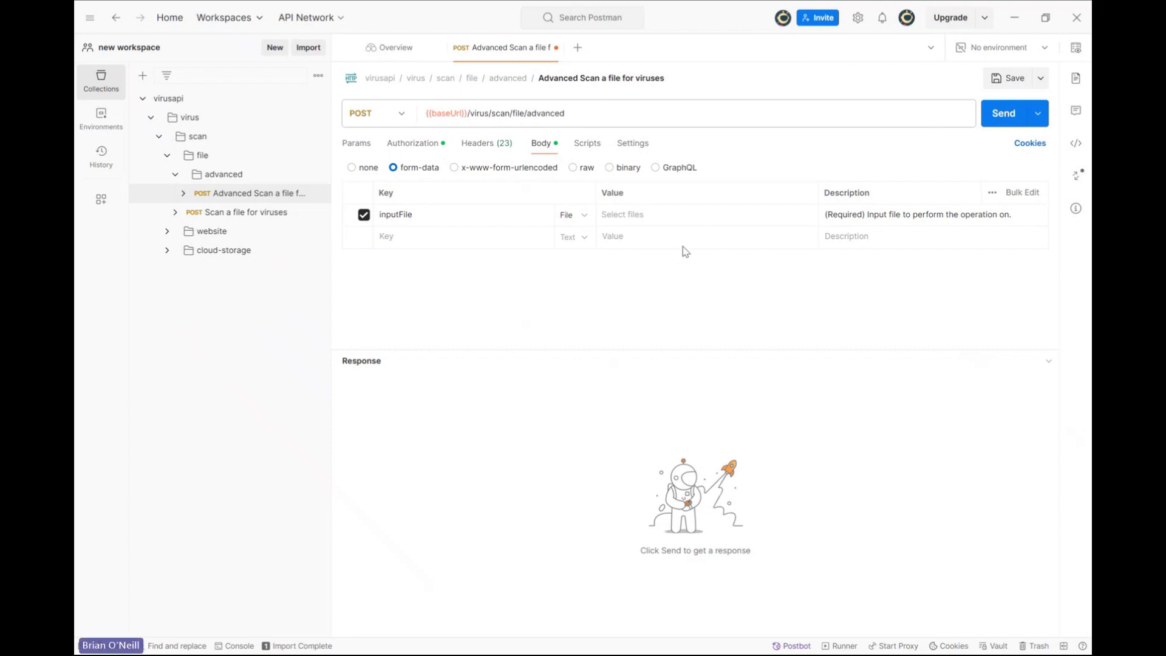
left_click(633, 212)
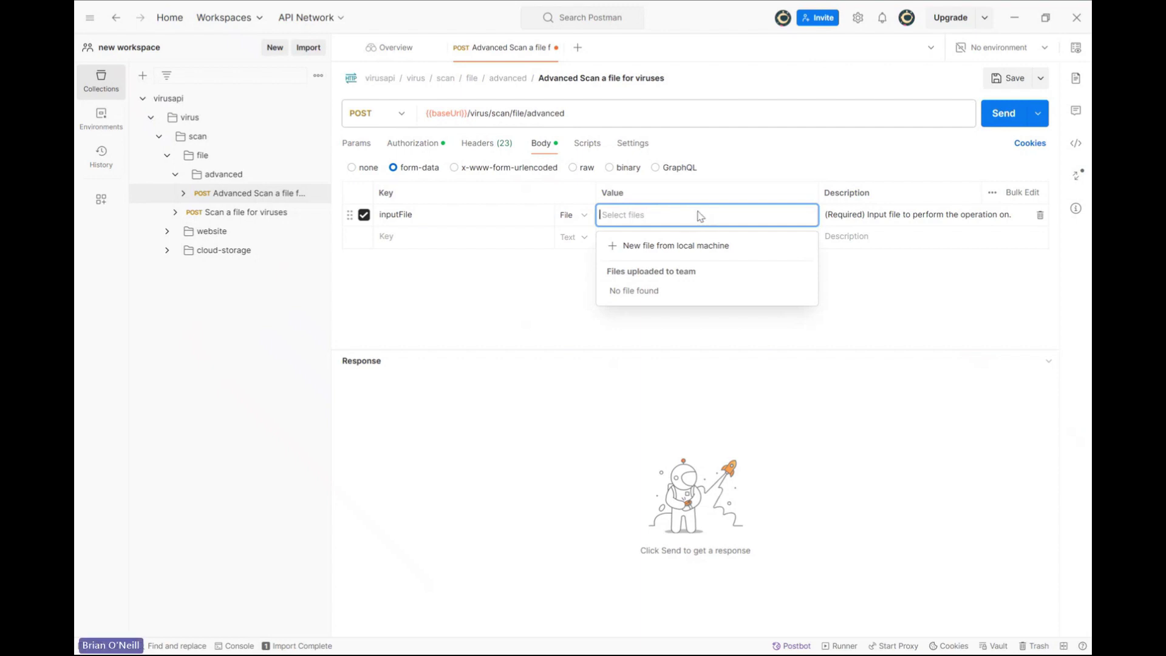
left_click(684, 254)
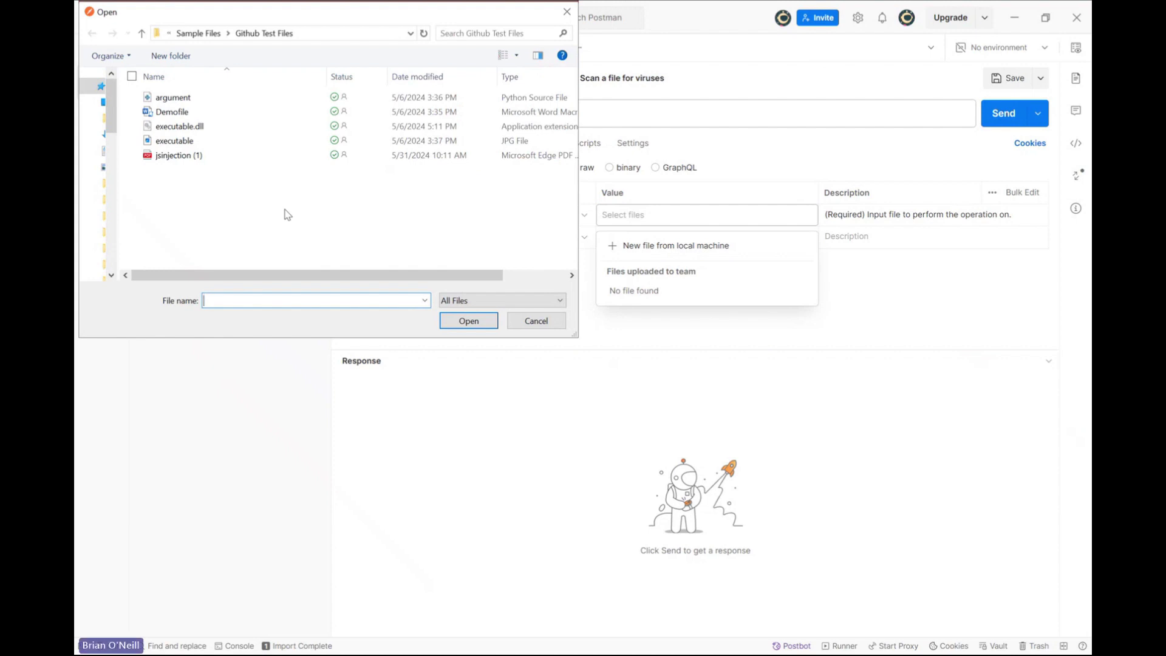
double_click(192, 159)
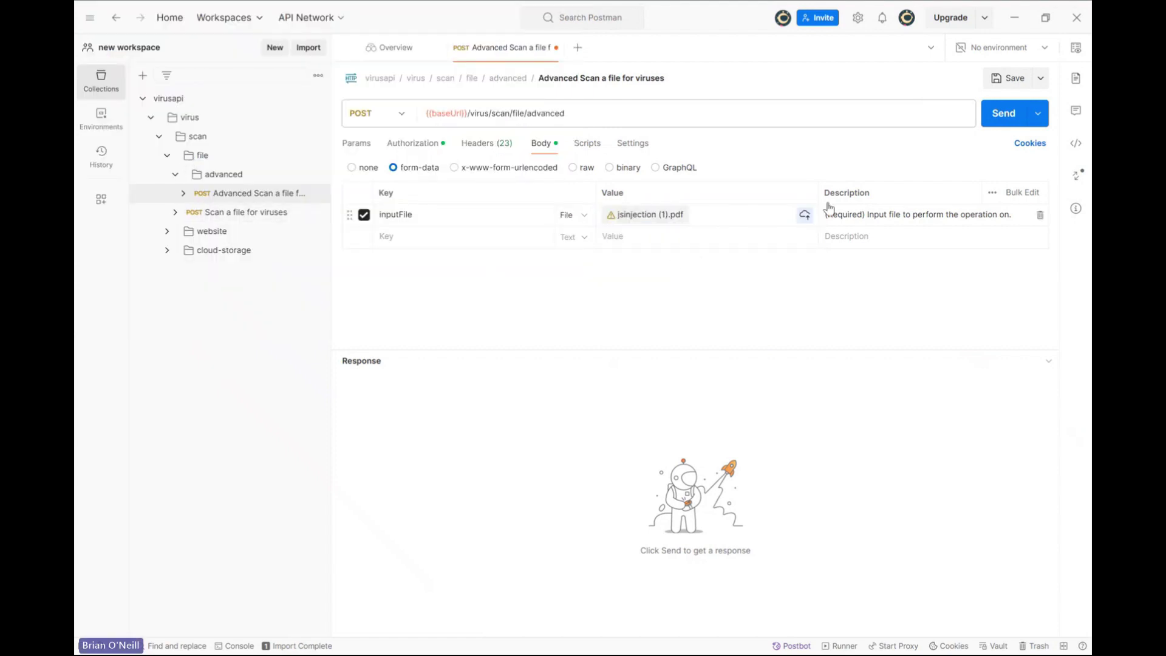
Send the advanced scan request, enlarge the response area and examine the CleanResult, ContainsInvalidFile and VerifiedFileFormat fields
left_click(996, 114)
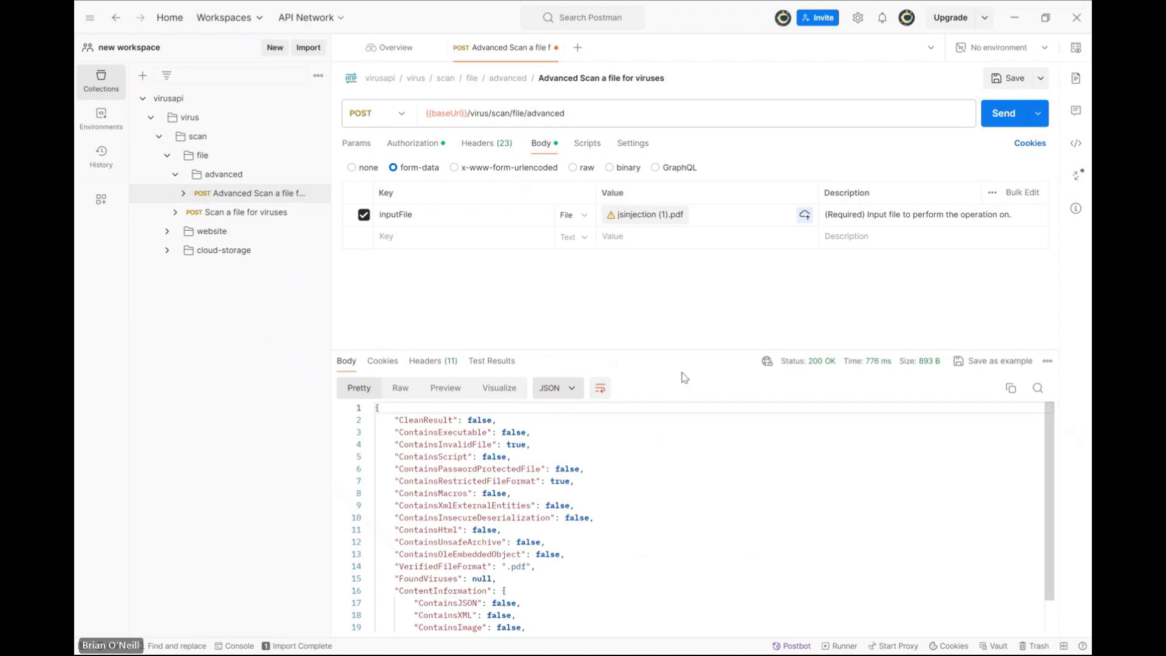
left_click_drag(685, 347, 685, 156)
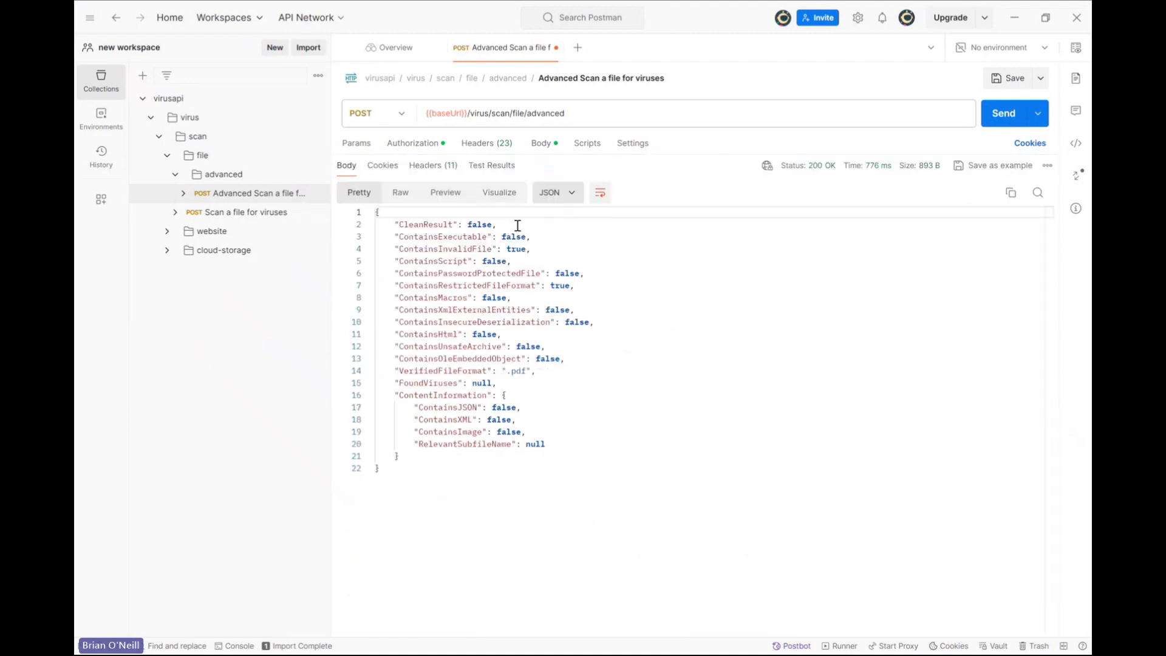
left_click_drag(497, 224, 391, 224)
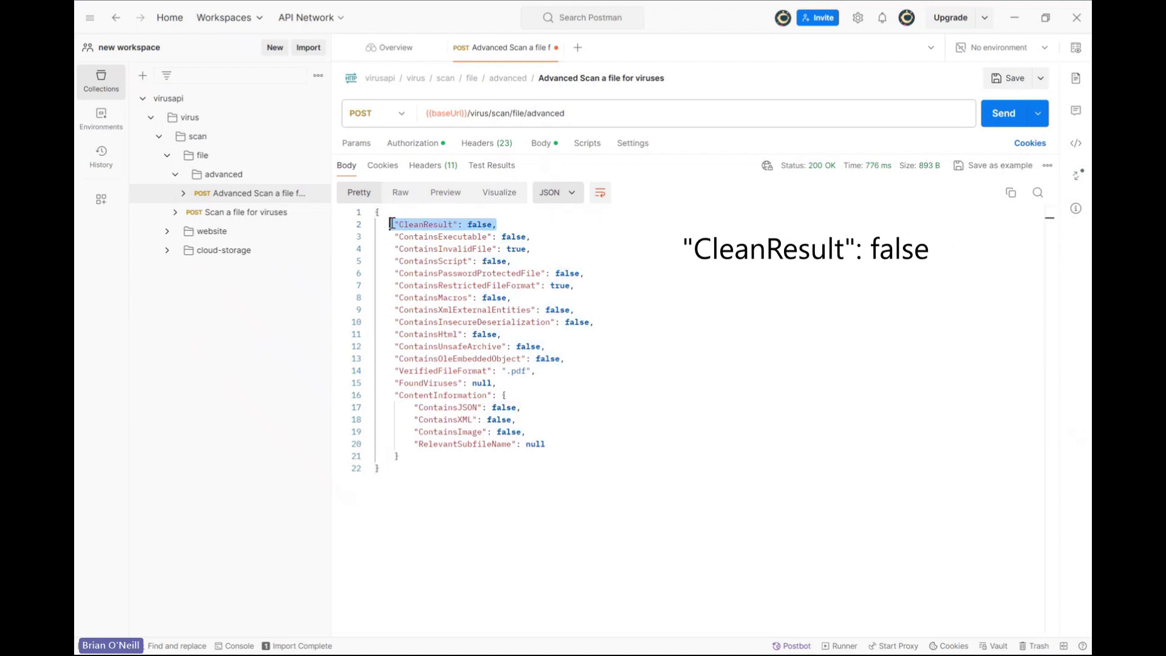
left_click_drag(532, 249, 394, 250)
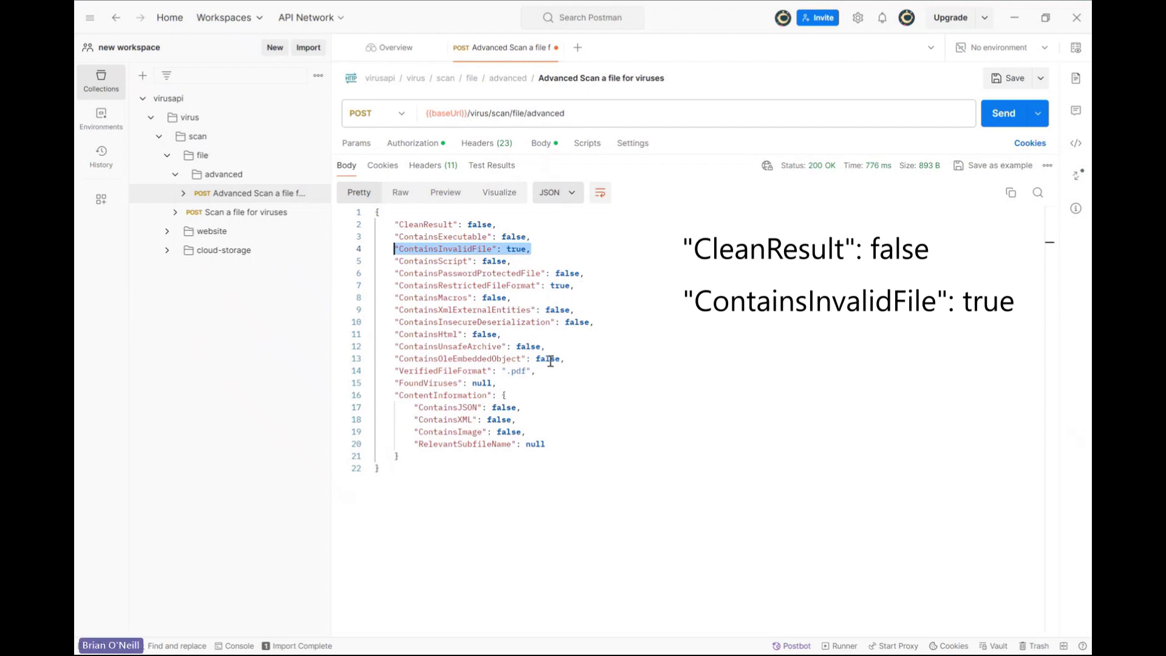
left_click_drag(536, 370, 391, 371)
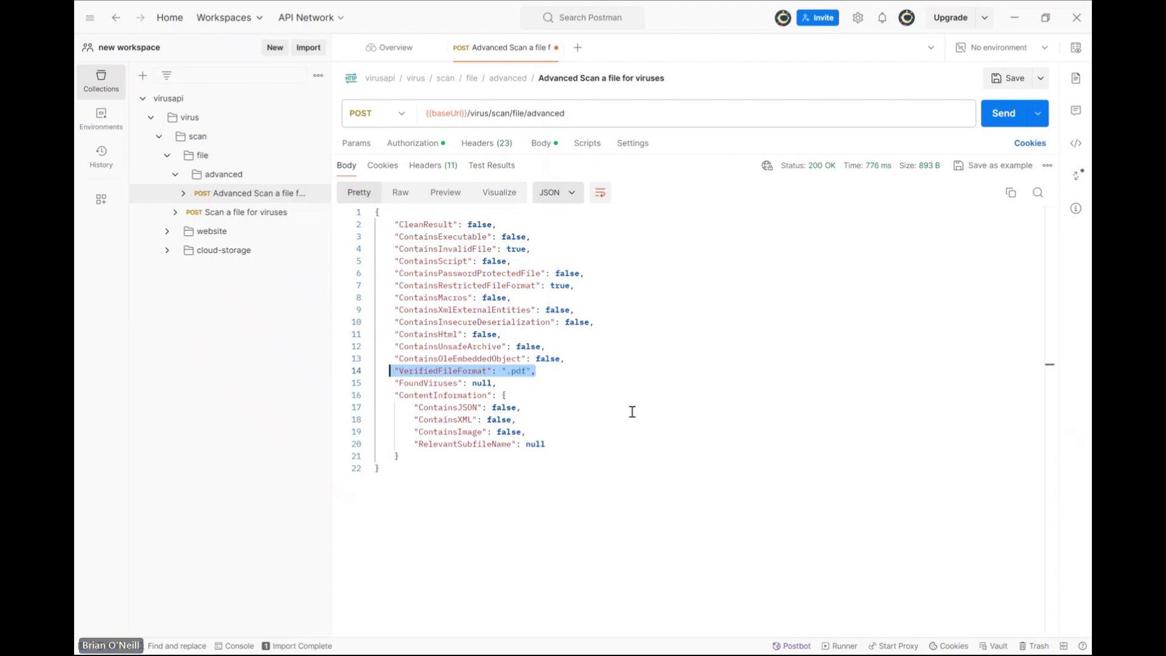
left_click(641, 430)
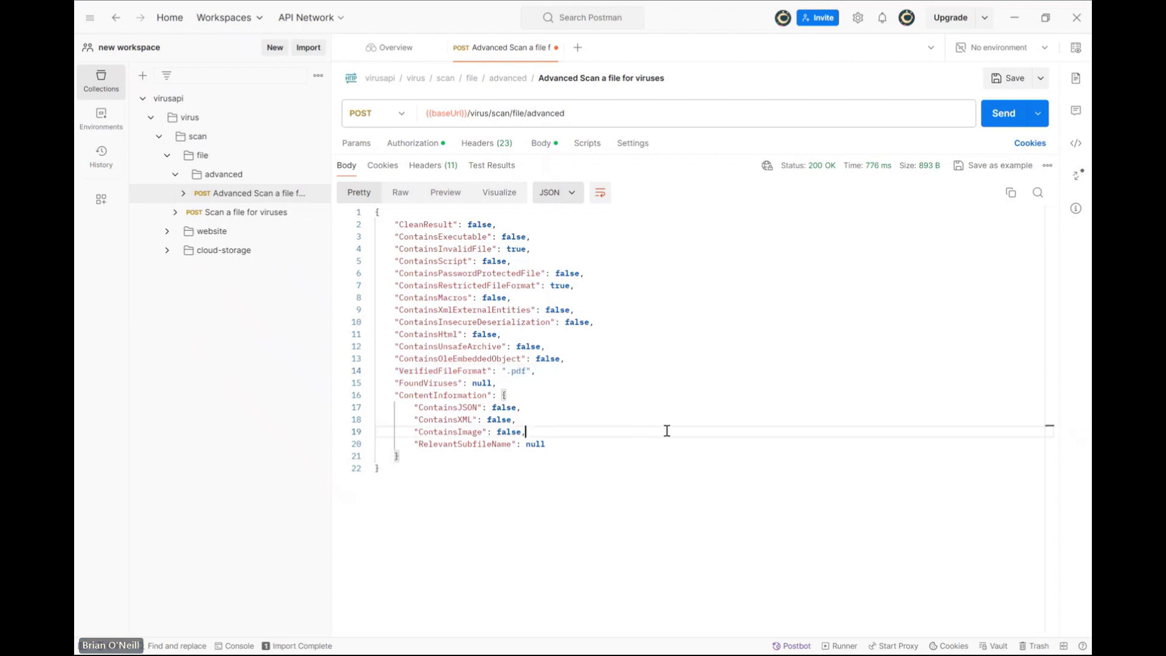
left_click(813, 502)
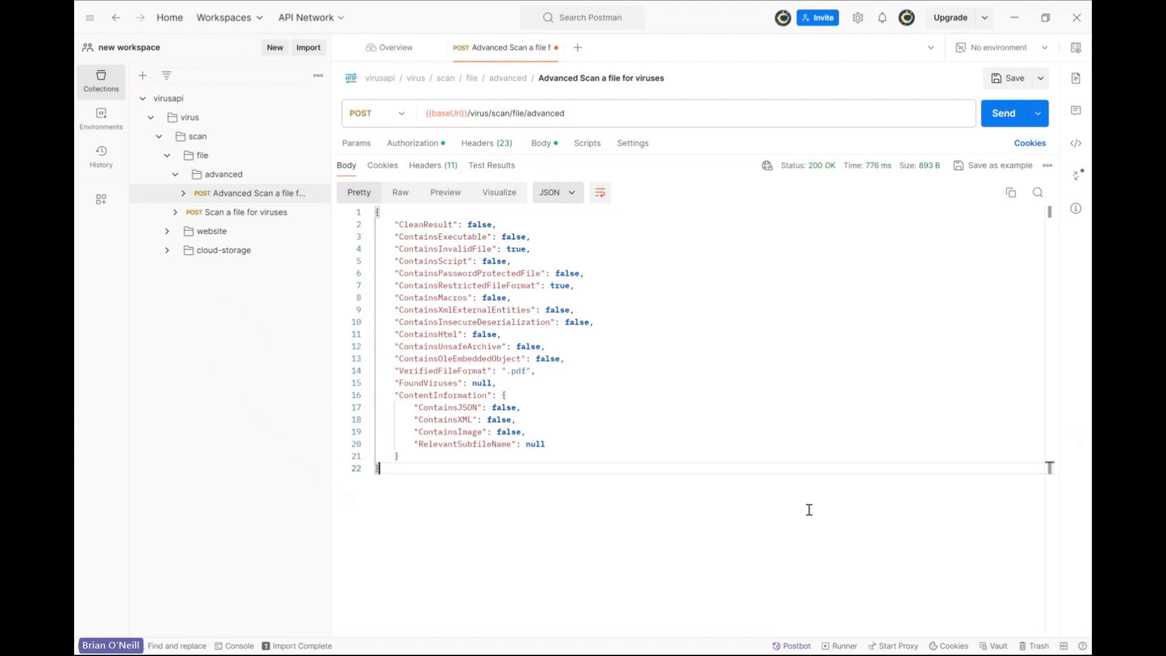